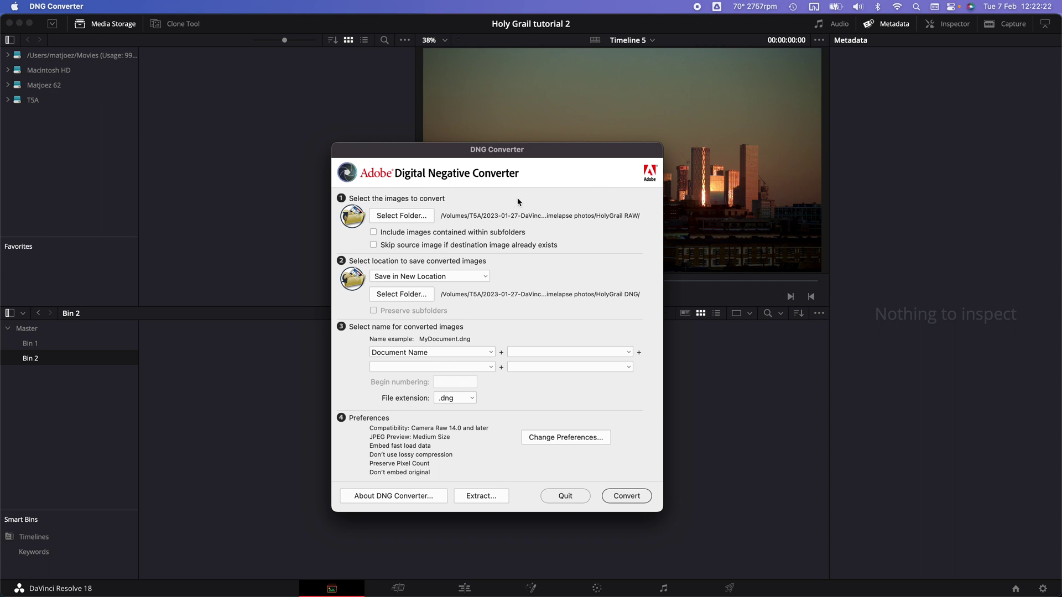
In Adobe DNG Converter, pick HolyGrail RAW as the source and HolyGrail DNG as the destination
{"action": "left_click_drag", "start_coordinate": [523, 152], "coordinate": [526, 148]}
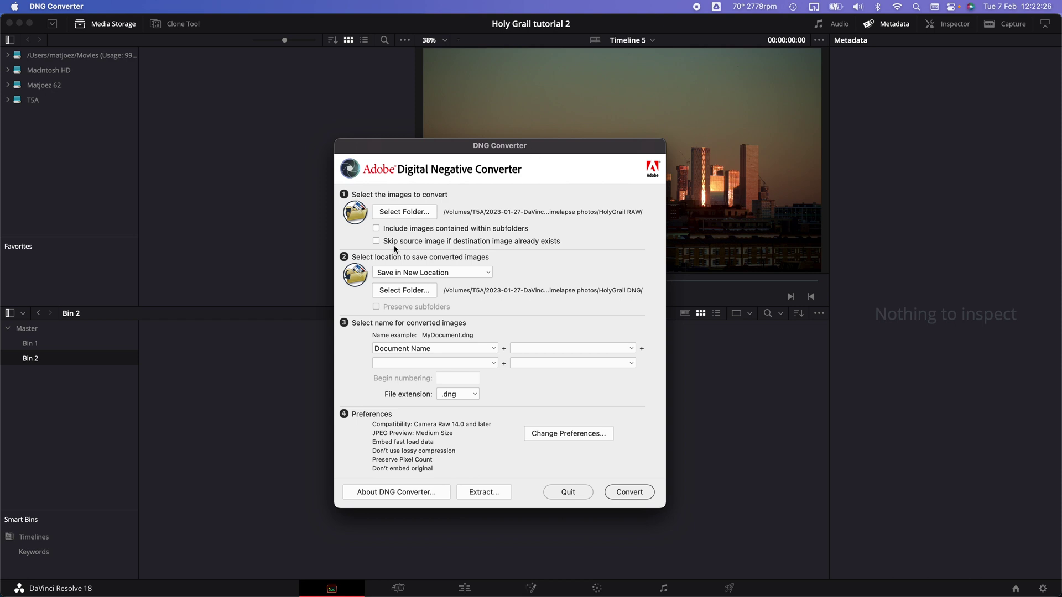
{"action": "left_click", "coordinate": [390, 211]}
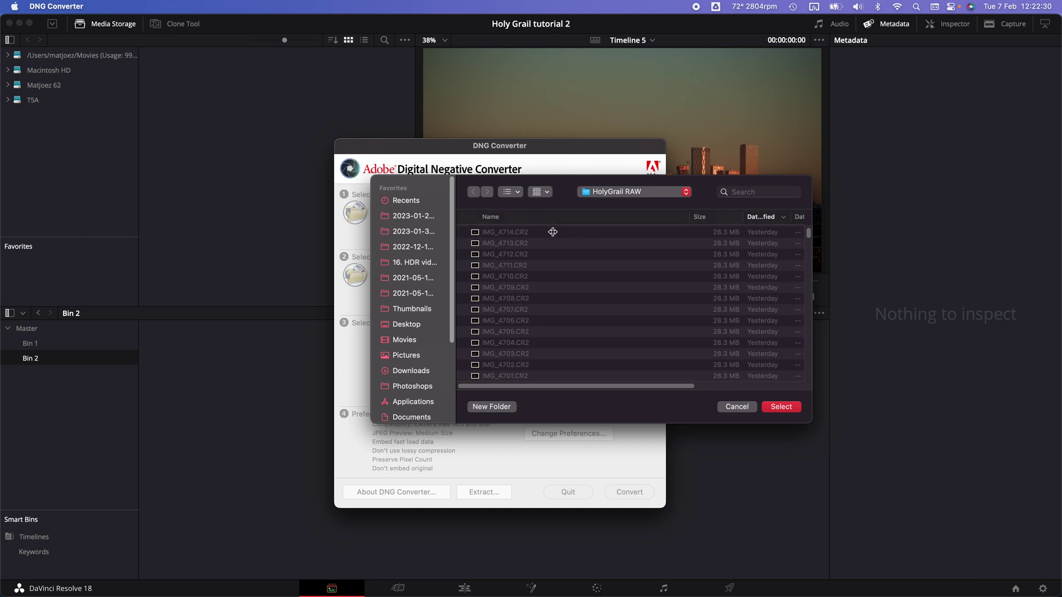
{"action": "left_click", "coordinate": [781, 408]}
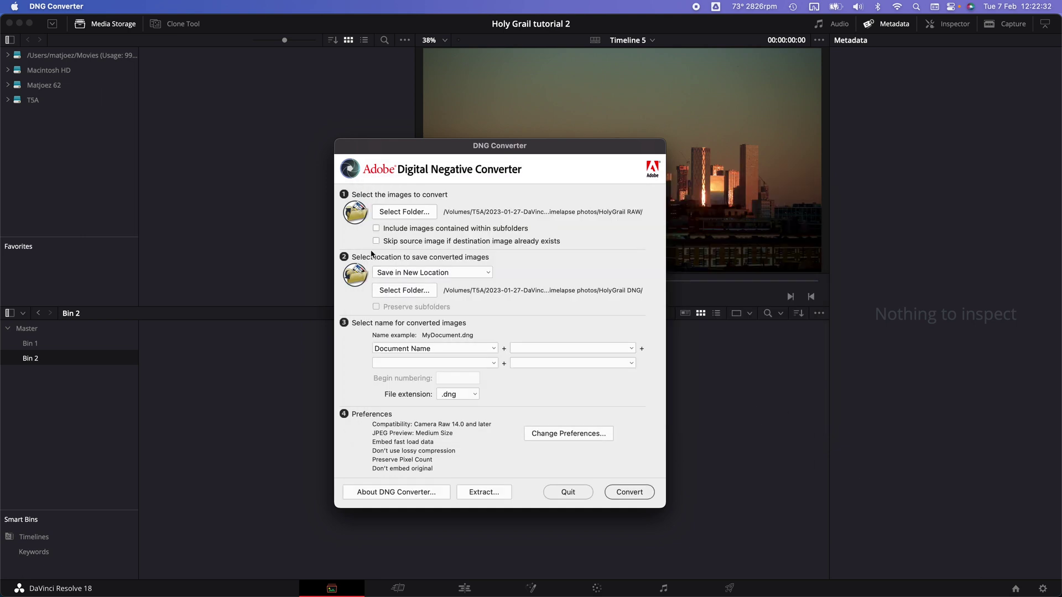
{"action": "left_click", "coordinate": [419, 291]}
Drag the HolyGrail DNG folder from Finder into Resolve's Bin 2
{"action": "key", "text": "super+Tab"}
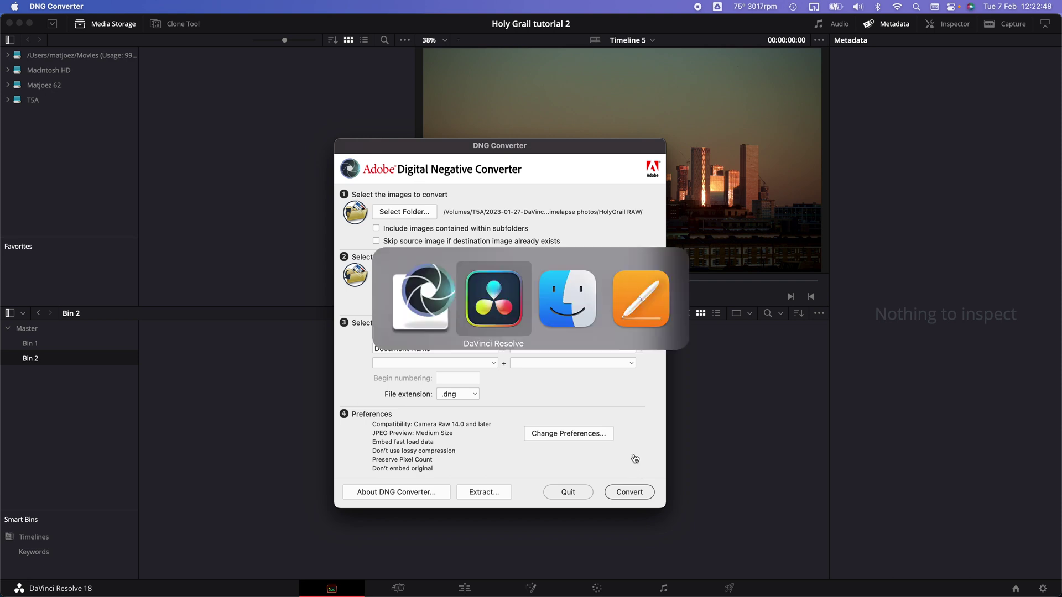
{"action": "key", "text": "super+Tab"}
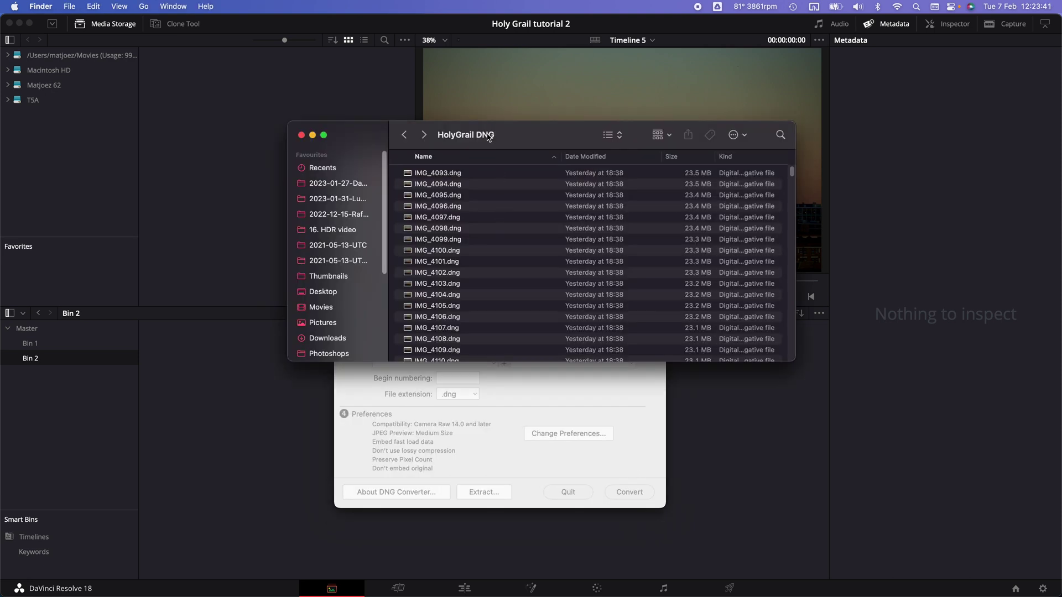
{"action": "key", "text": "super+Up"}
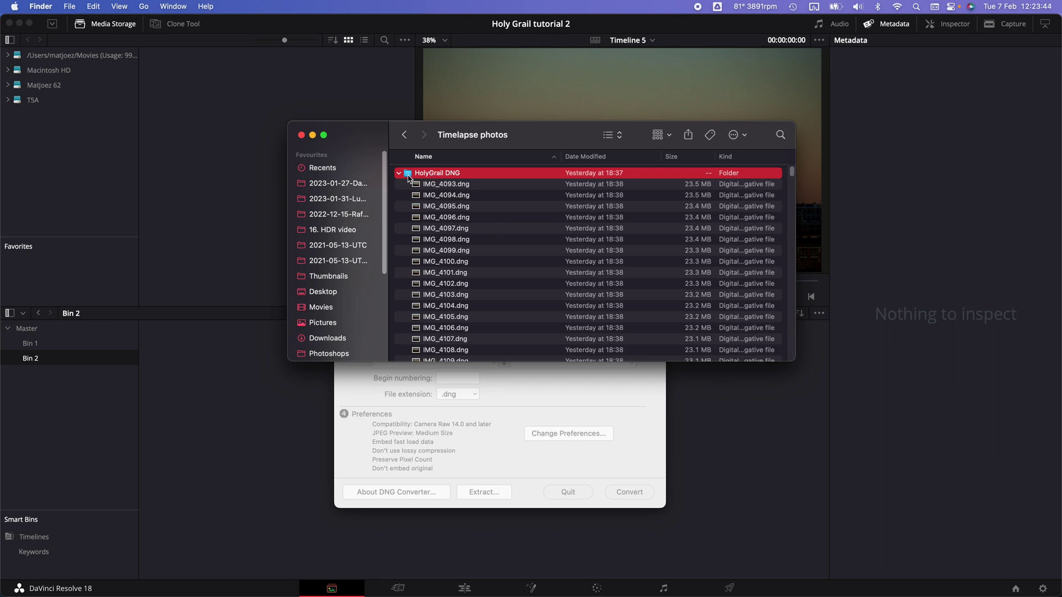
{"action": "left_click_drag", "start_coordinate": [188, 394], "coordinate": [190, 396]}
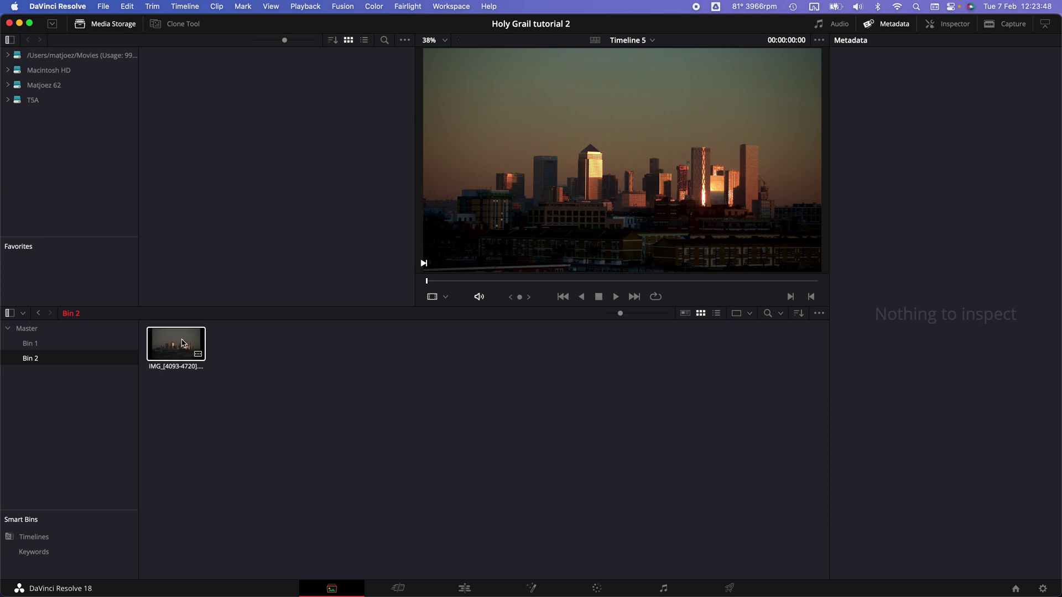
Preview the IMG_[4093-4720] sequence, create Timeline 6 from it and open it for editing
{"action": "left_click", "coordinate": [166, 348]}
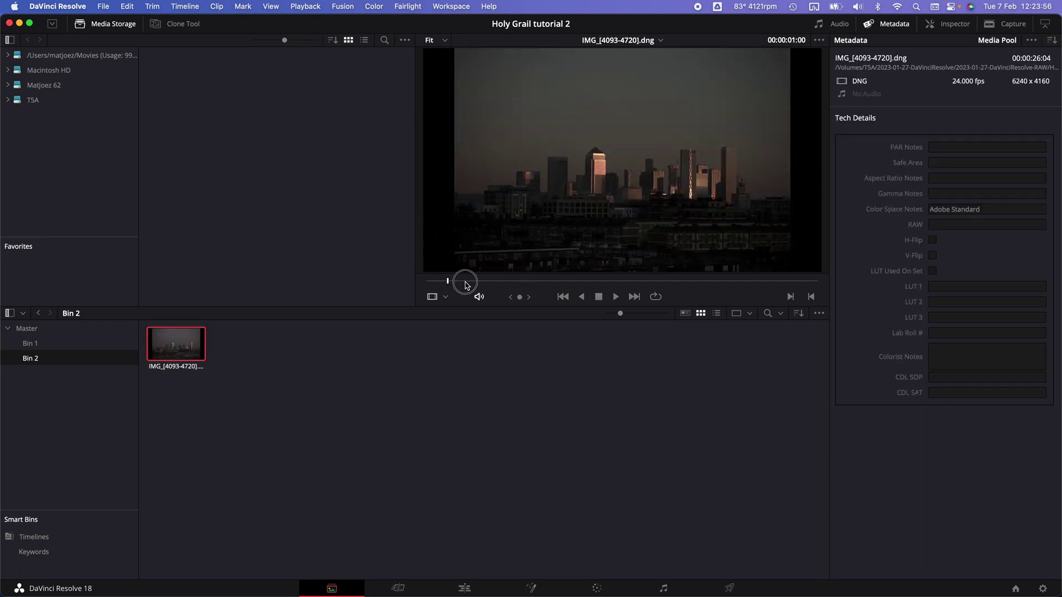
{"action": "left_click_drag", "start_coordinate": [463, 281], "coordinate": [435, 284]}
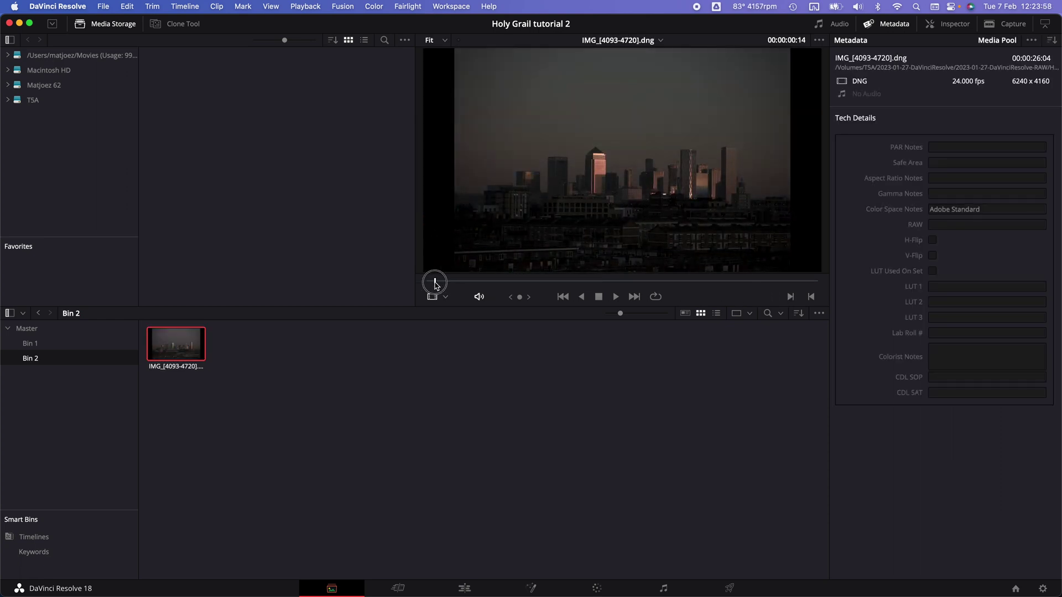
{"action": "right_click", "coordinate": [173, 339]}
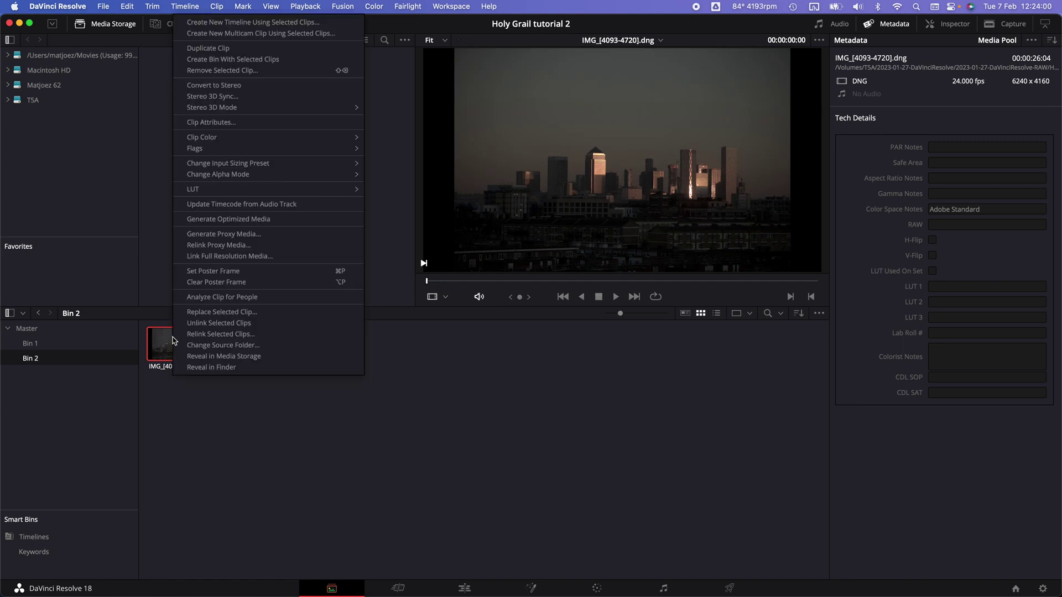
{"action": "left_click", "coordinate": [289, 22]}
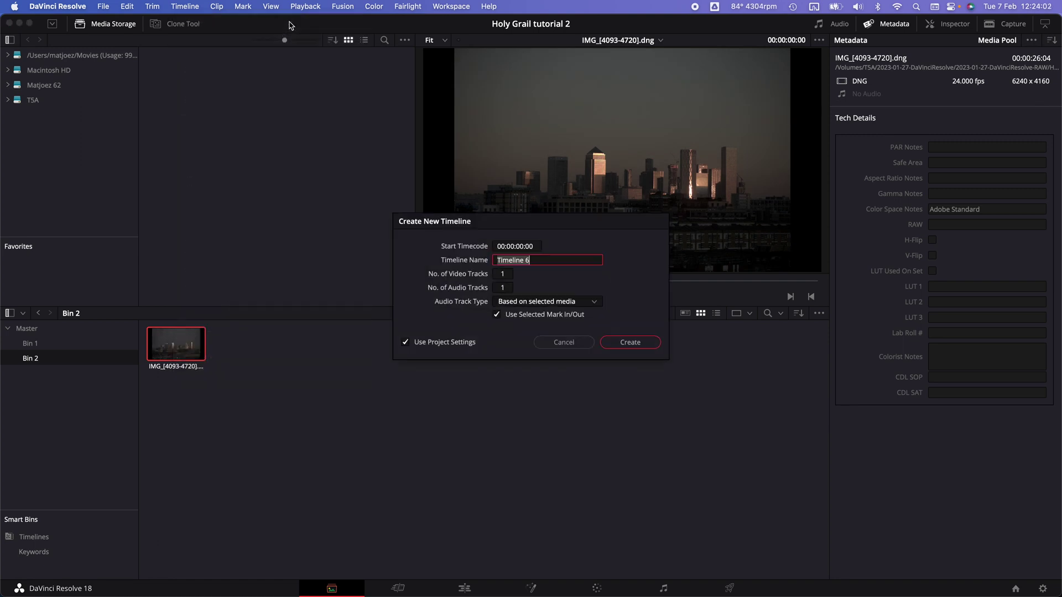
{"action": "left_click", "coordinate": [622, 342]}
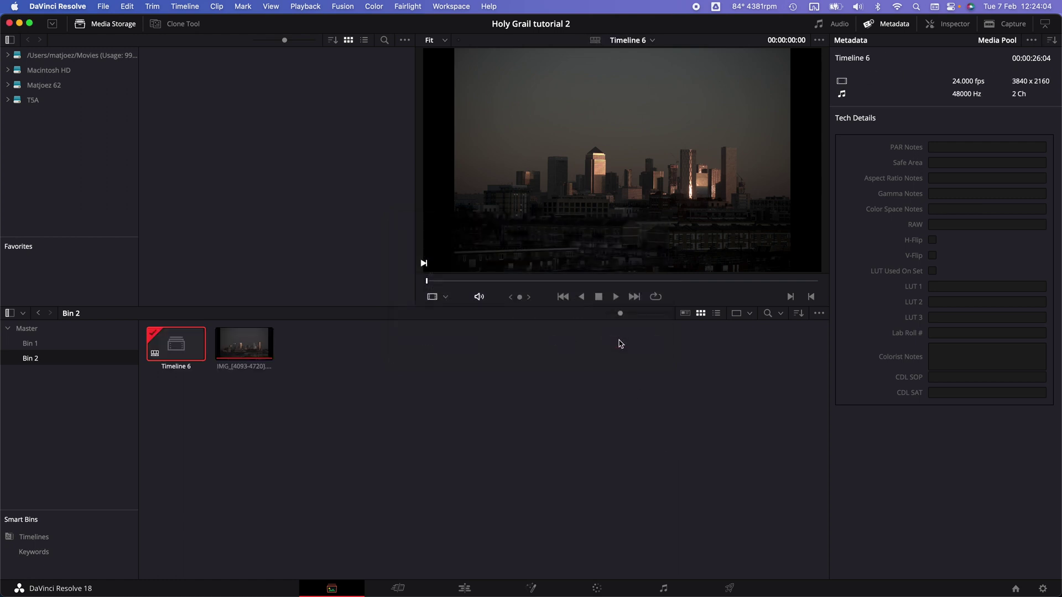
{"action": "double_click", "coordinate": [178, 342]}
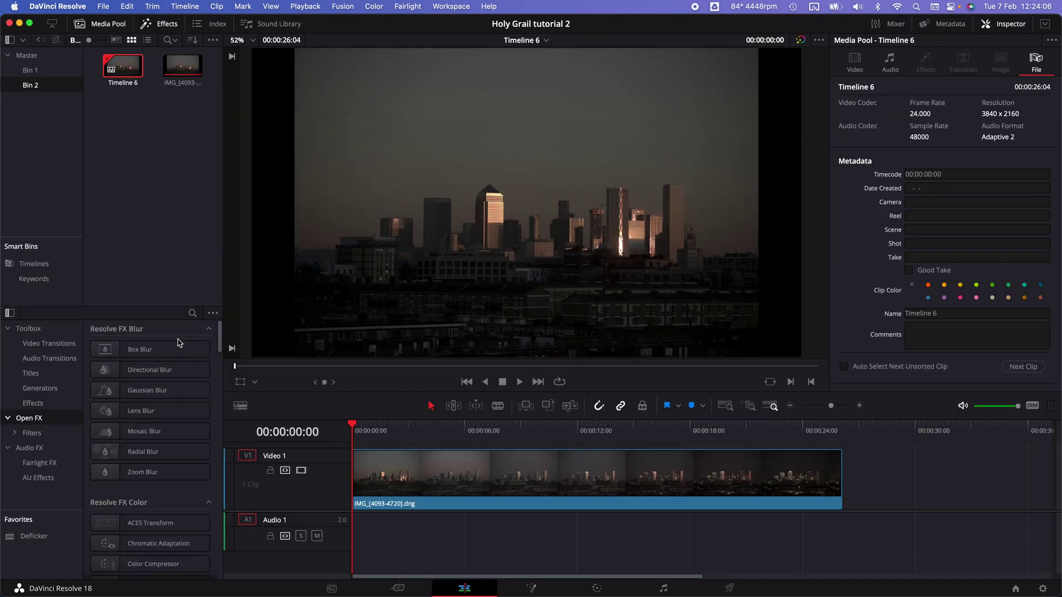
Set the timelapse clip's Transform Zoom to 1.190
{"action": "left_click", "coordinate": [400, 476]}
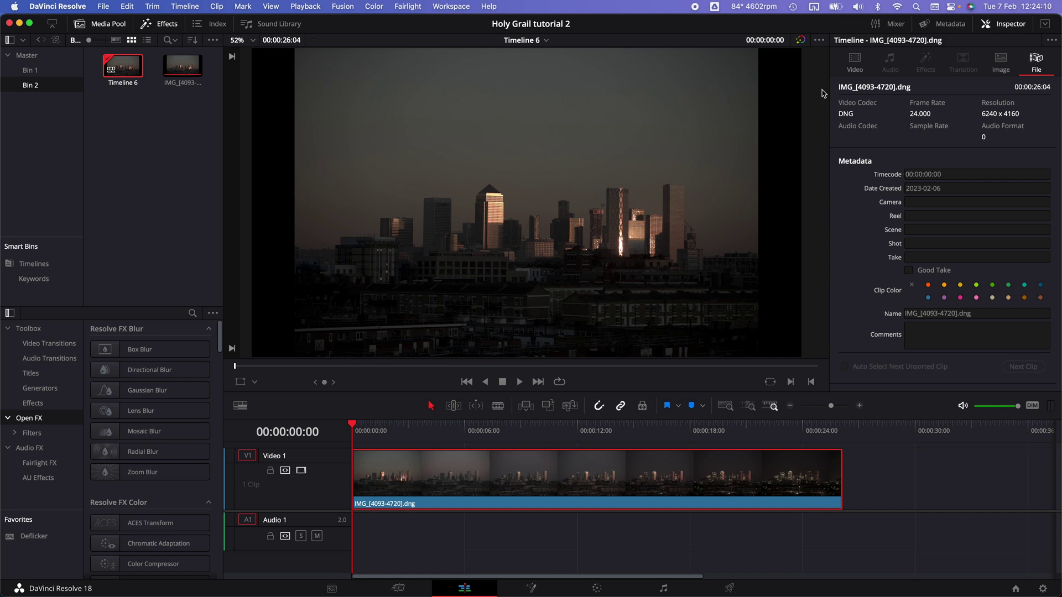
{"action": "left_click", "coordinate": [854, 60]}
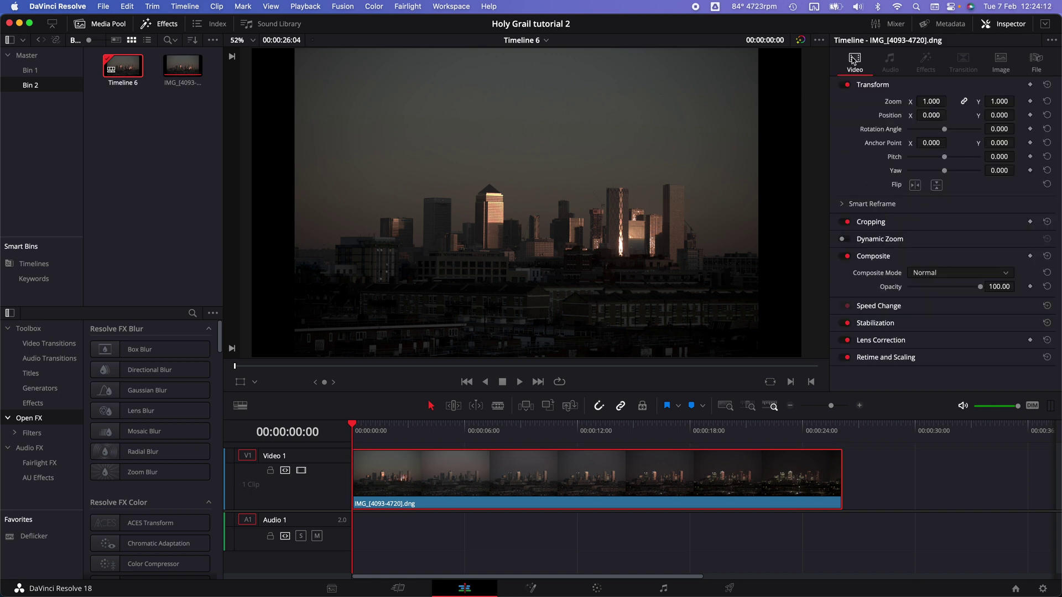
{"action": "left_click_drag", "start_coordinate": [934, 100], "coordinate": [933, 103]}
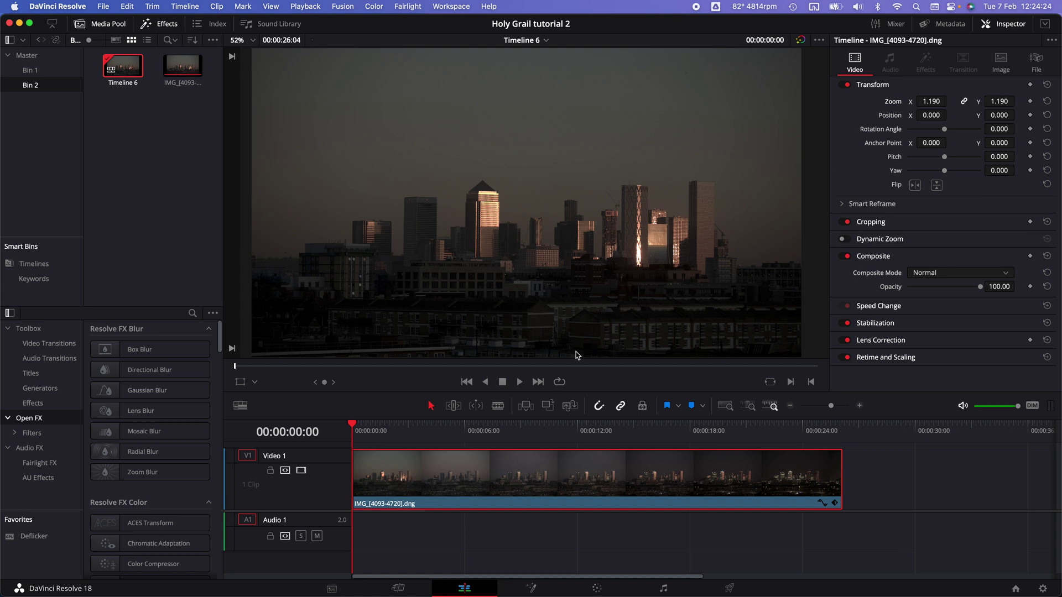
Enlarge the timeline panel and play back the zoomed clip to check it
{"action": "left_click_drag", "start_coordinate": [420, 391], "coordinate": [420, 369]}
{"action": "mouse_move", "coordinate": [376, 408]}
{"action": "left_mouse_down"}
{"action": "mouse_move", "coordinate": [763, 404]}
{"action": "mouse_move", "coordinate": [369, 408]}
{"action": "left_mouse_up"}
{"action": "key", "text": "space"}
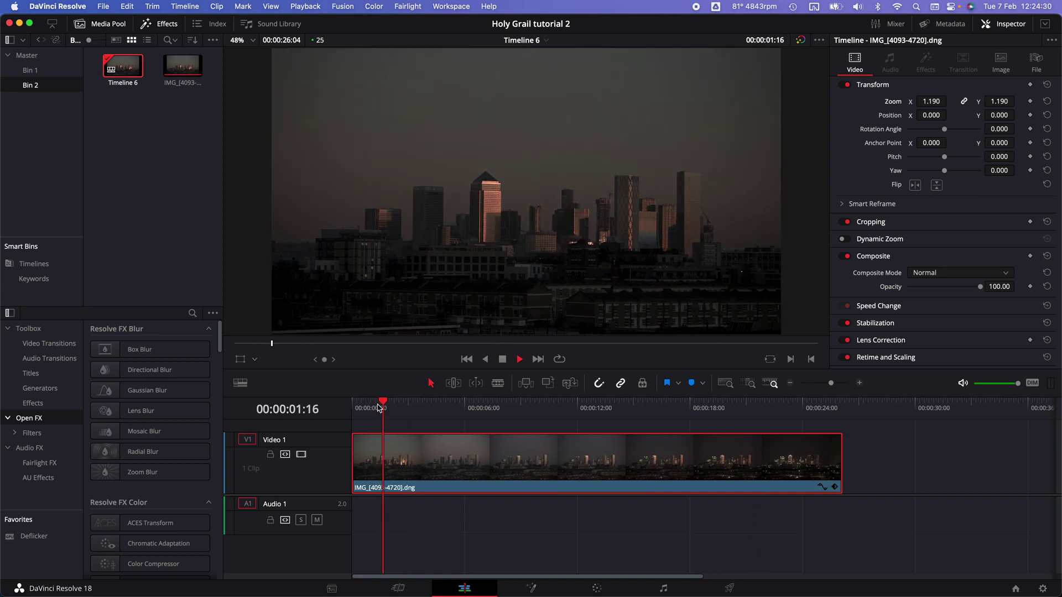
{"action": "left_click", "coordinate": [386, 407]}
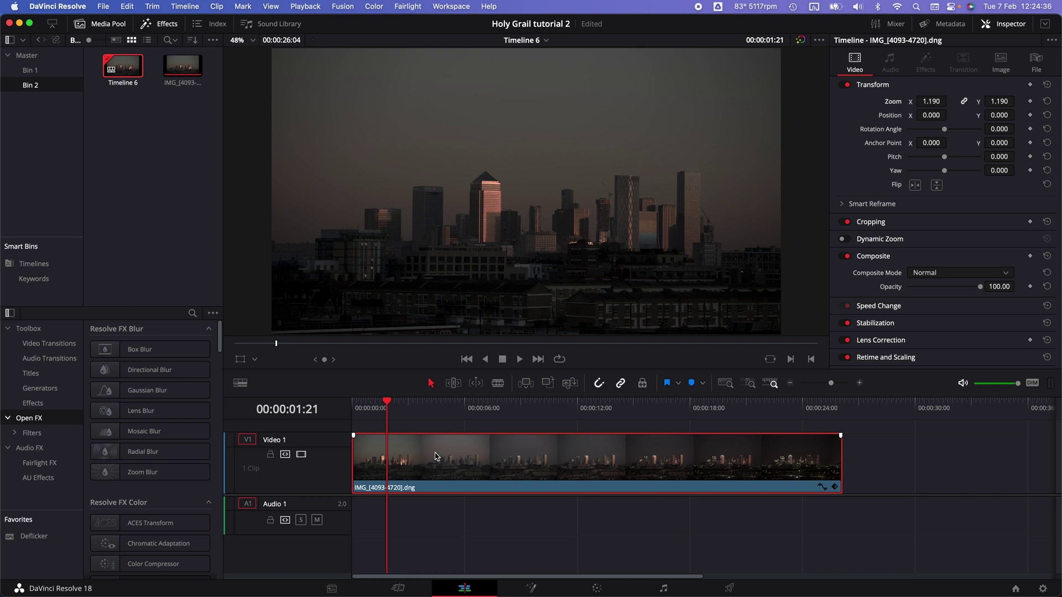
On the Color page, set the clip's Camera Raw Decode Using option to Clip
{"action": "left_click", "coordinate": [596, 588]}
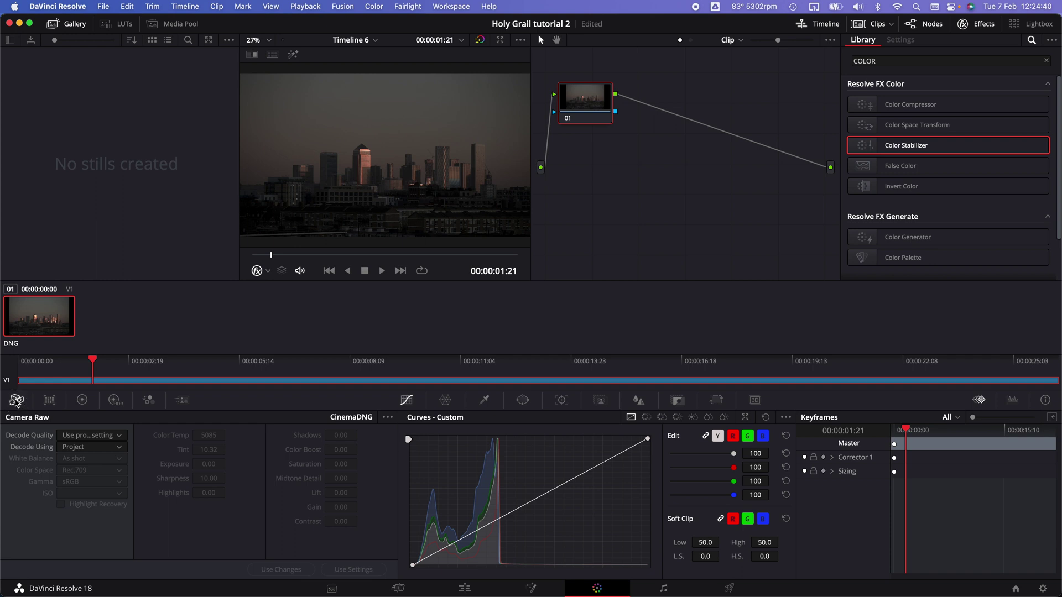
{"action": "left_click", "coordinate": [103, 451]}
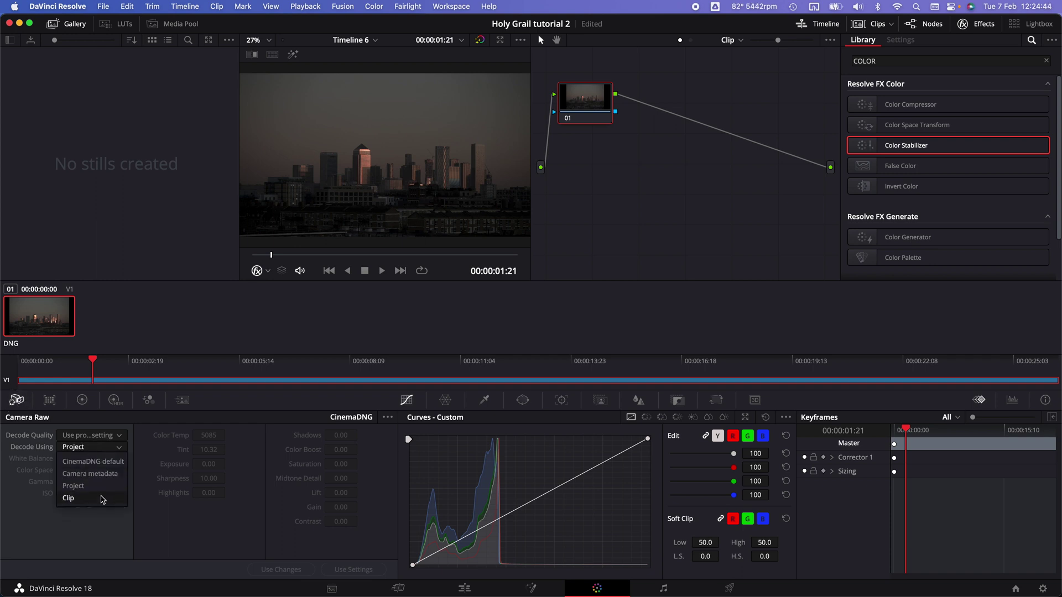
{"action": "left_click", "coordinate": [101, 499]}
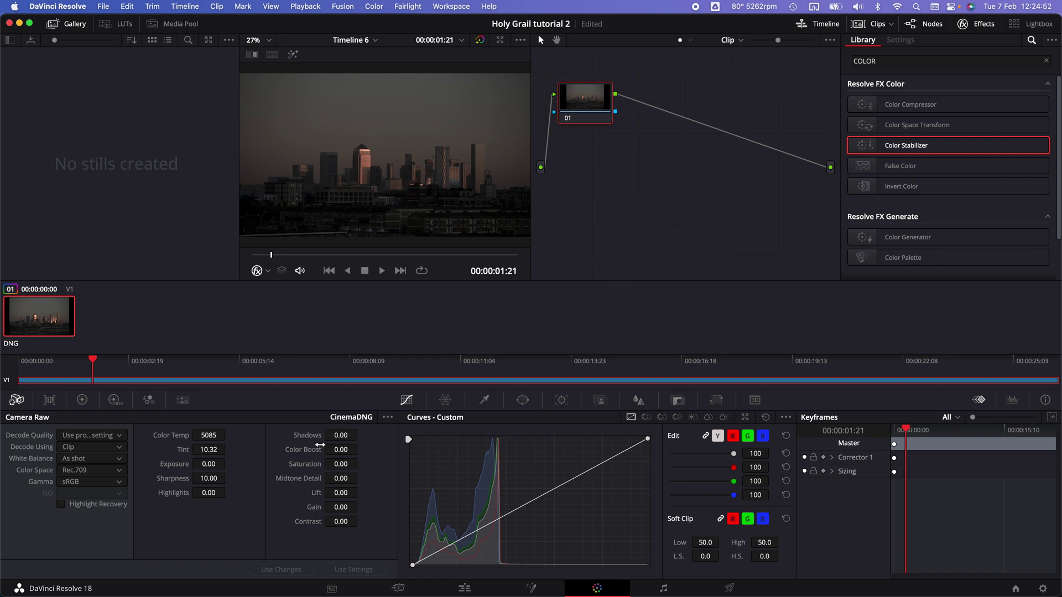
Show the clip's CinemaDNG Image settings on the Edit page and return to the first frame
{"action": "left_click", "coordinate": [463, 587]}
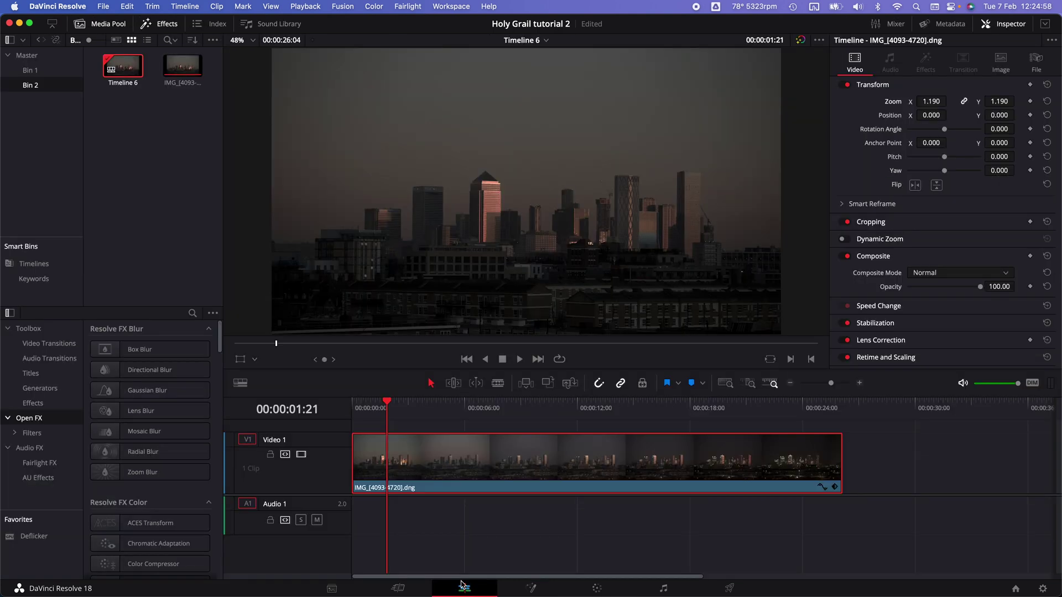
{"action": "left_click", "coordinate": [999, 62]}
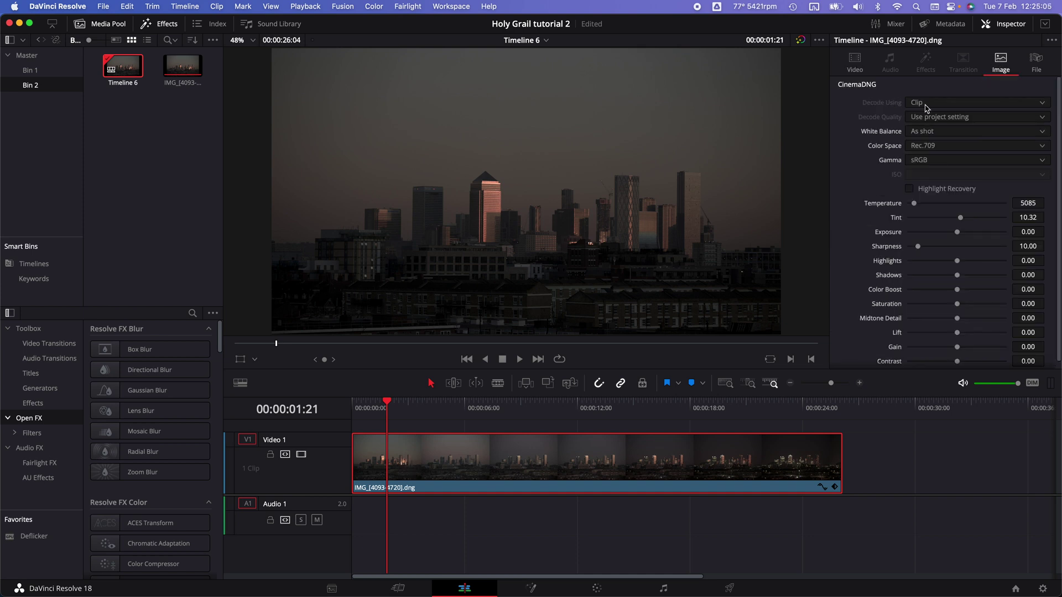
{"action": "scroll", "coordinate": [886, 157], "scroll_direction": "down", "scroll_amount": 1}
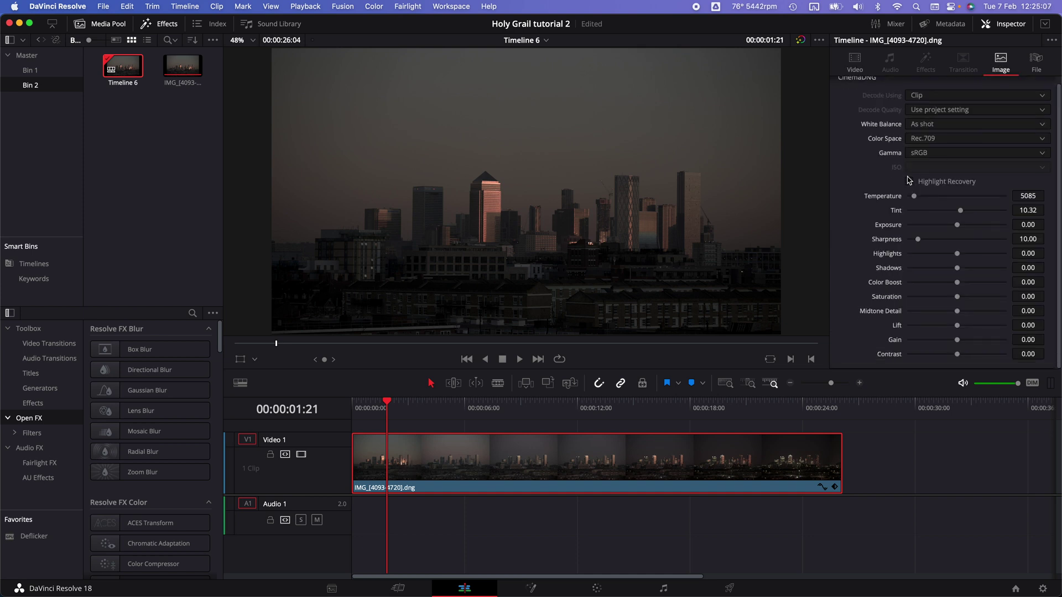
{"action": "left_click_drag", "start_coordinate": [442, 402], "coordinate": [306, 400]}
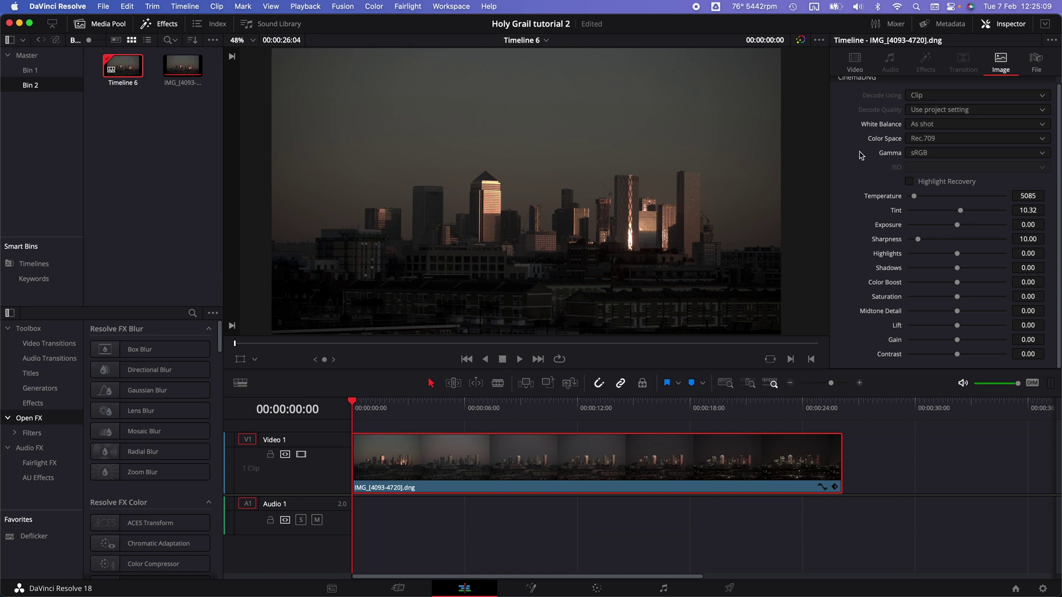
Set Temperature 5834, Color Boost 27.70, Saturation 16.40, Contrast 24.30 and Exposure 0.99
{"action": "left_click_drag", "start_coordinate": [913, 196], "coordinate": [964, 226]}
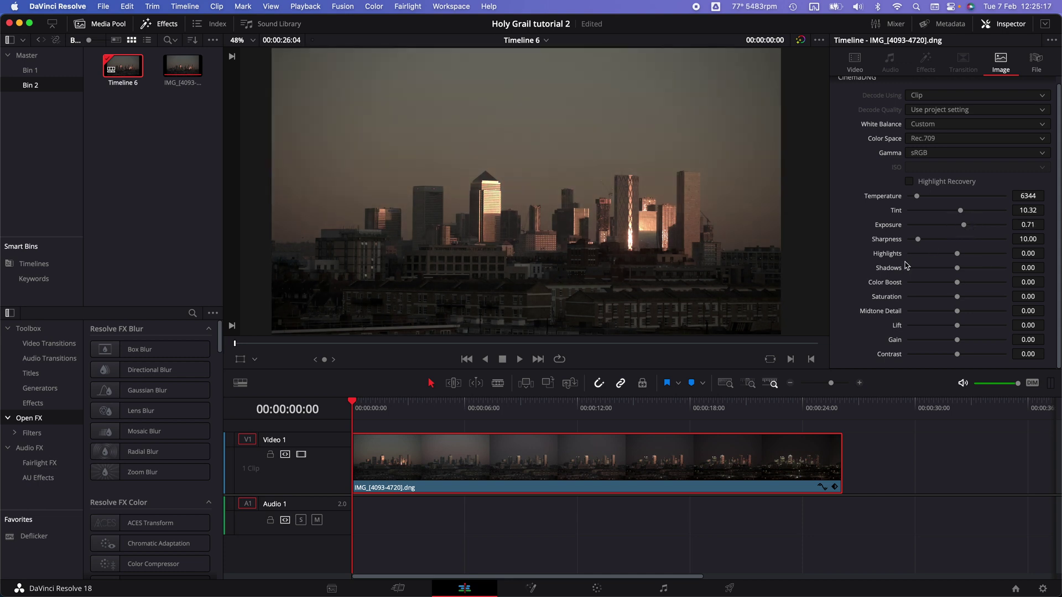
{"action": "mouse_move", "coordinate": [957, 282]}
{"action": "left_mouse_down"}
{"action": "mouse_move", "coordinate": [970, 283]}
{"action": "mouse_move", "coordinate": [964, 297]}
{"action": "left_mouse_up"}
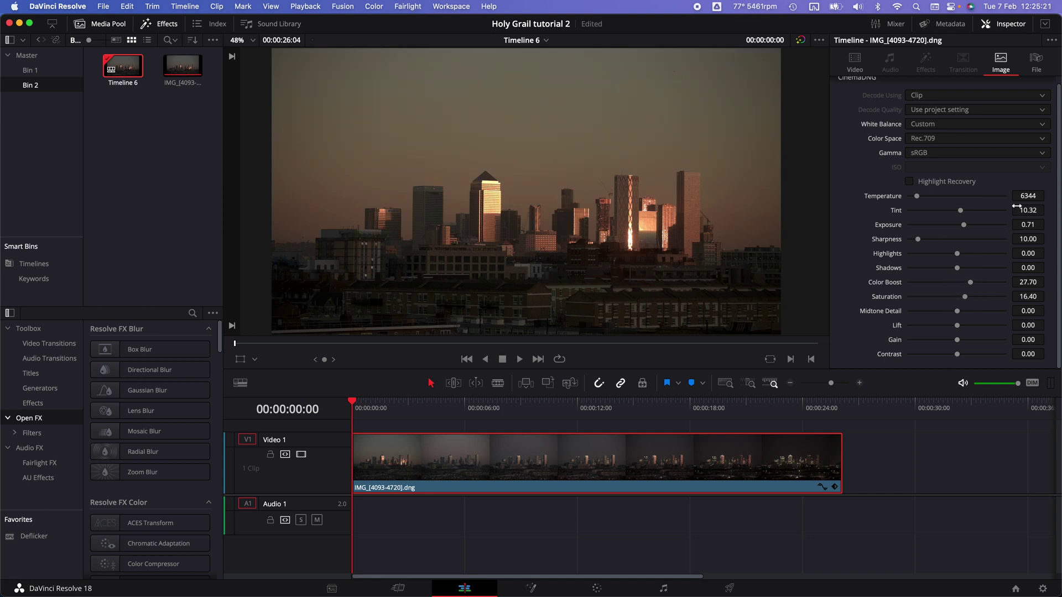
{"action": "left_click_drag", "start_coordinate": [1018, 197], "coordinate": [988, 198]}
{"action": "left_click_drag", "start_coordinate": [957, 356], "coordinate": [968, 355]}
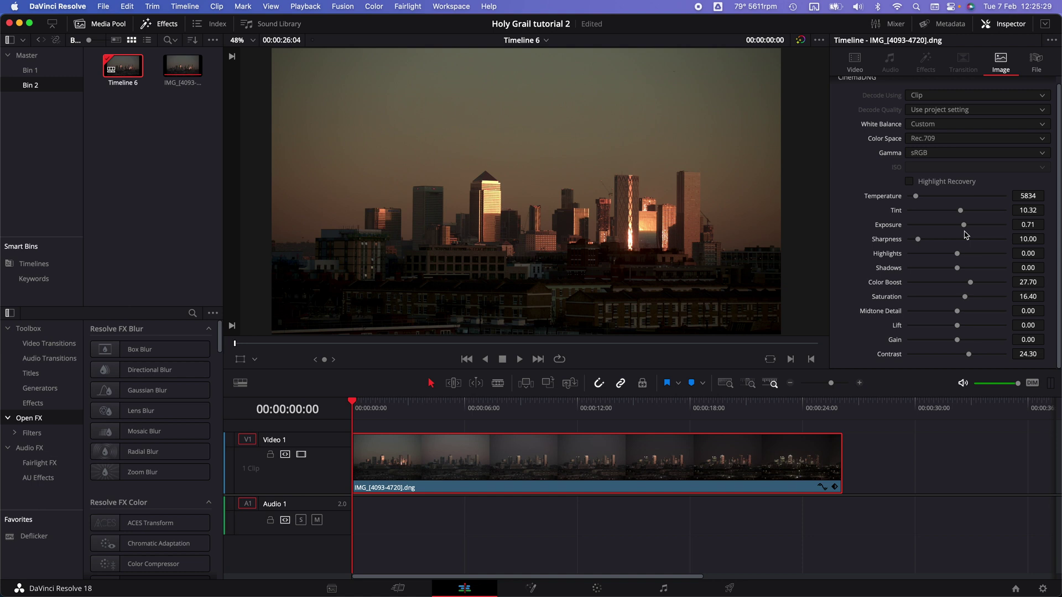
{"action": "left_click_drag", "start_coordinate": [964, 226], "coordinate": [966, 224]}
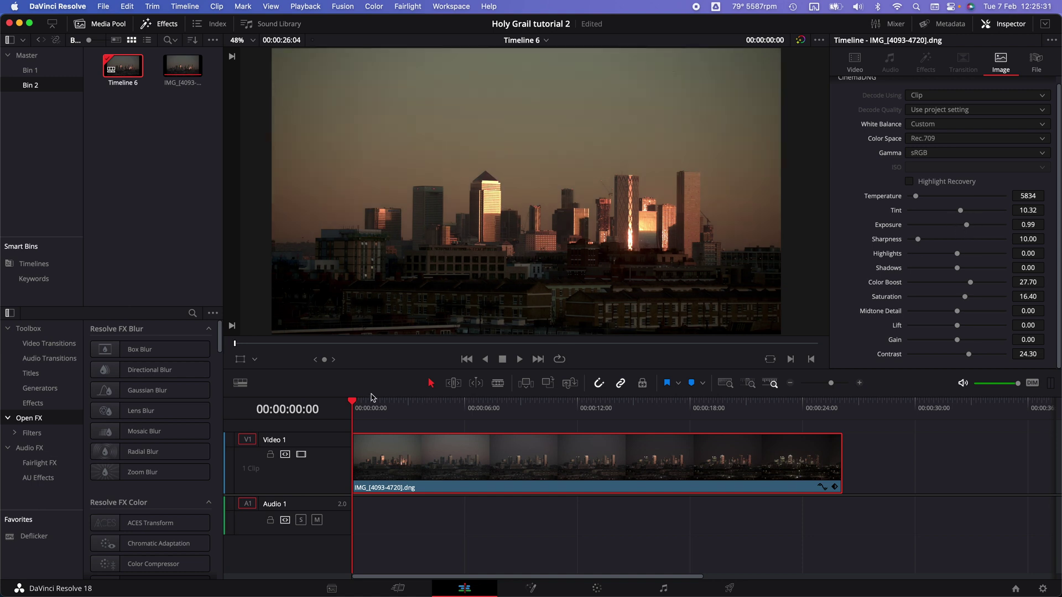
{"action": "left_click_drag", "start_coordinate": [372, 397], "coordinate": [394, 356]}
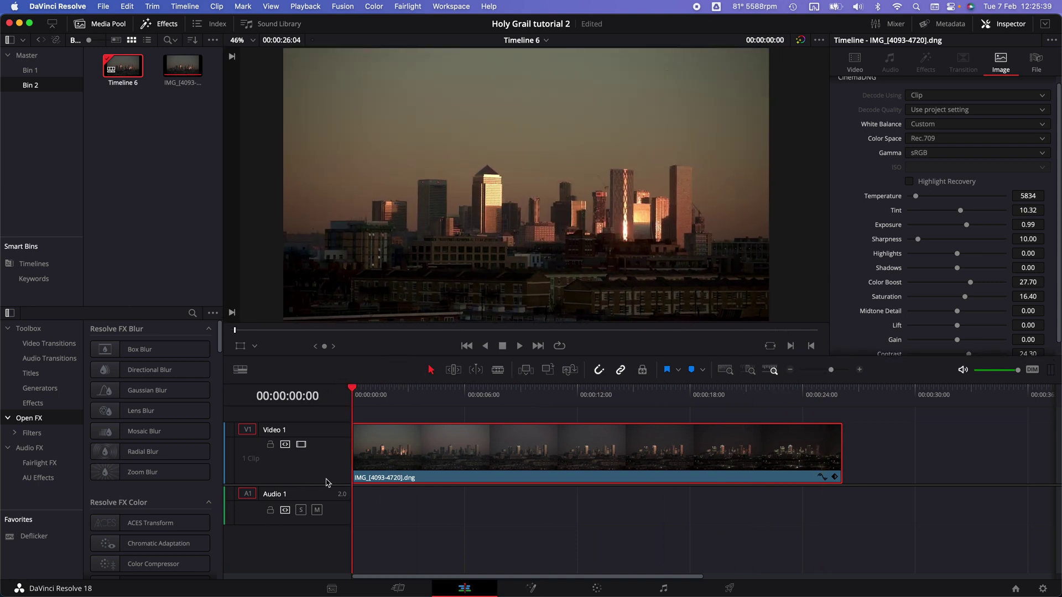
Alt-drag a copy of the clip onto Video 2 and trim its head to about 10 seconds
{"action": "scroll", "coordinate": [326, 483], "scroll_direction": "up", "scroll_amount": 3}
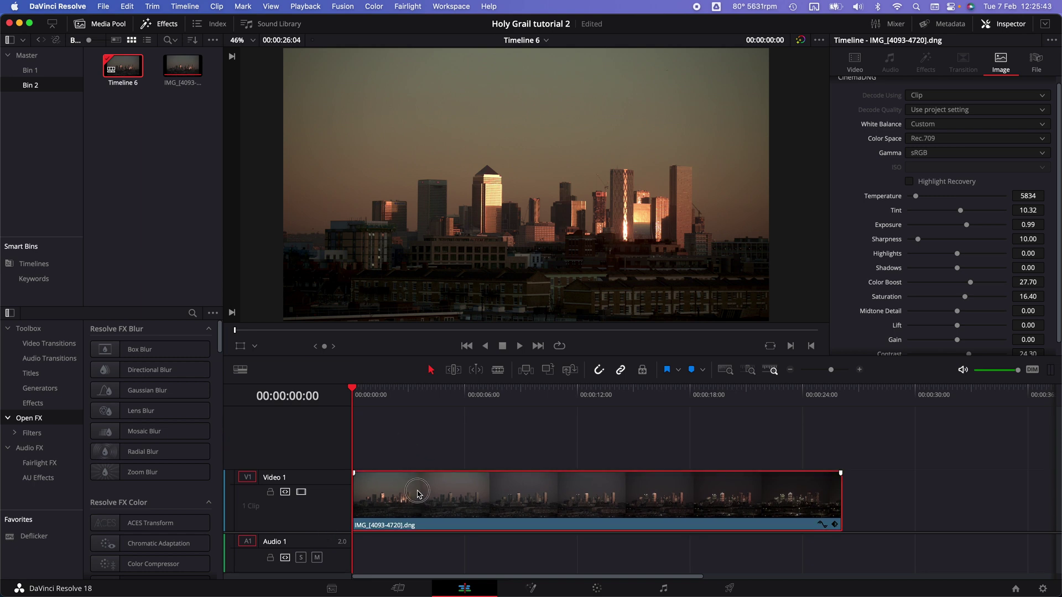
{"action": "left_click_drag", "start_coordinate": [419, 496], "coordinate": [418, 441]}
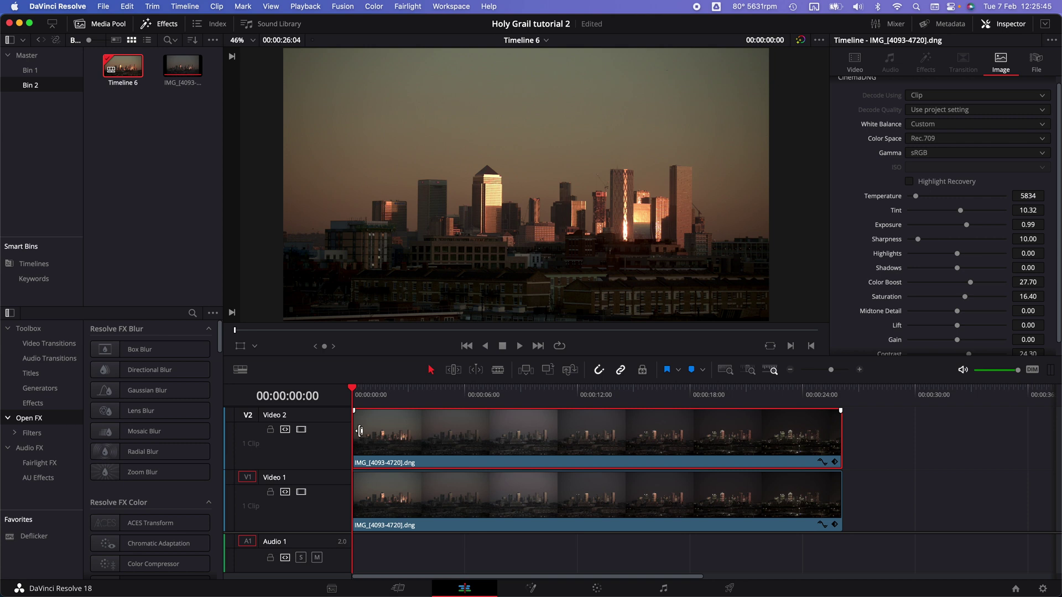
{"action": "left_click_drag", "start_coordinate": [357, 431], "coordinate": [538, 393]}
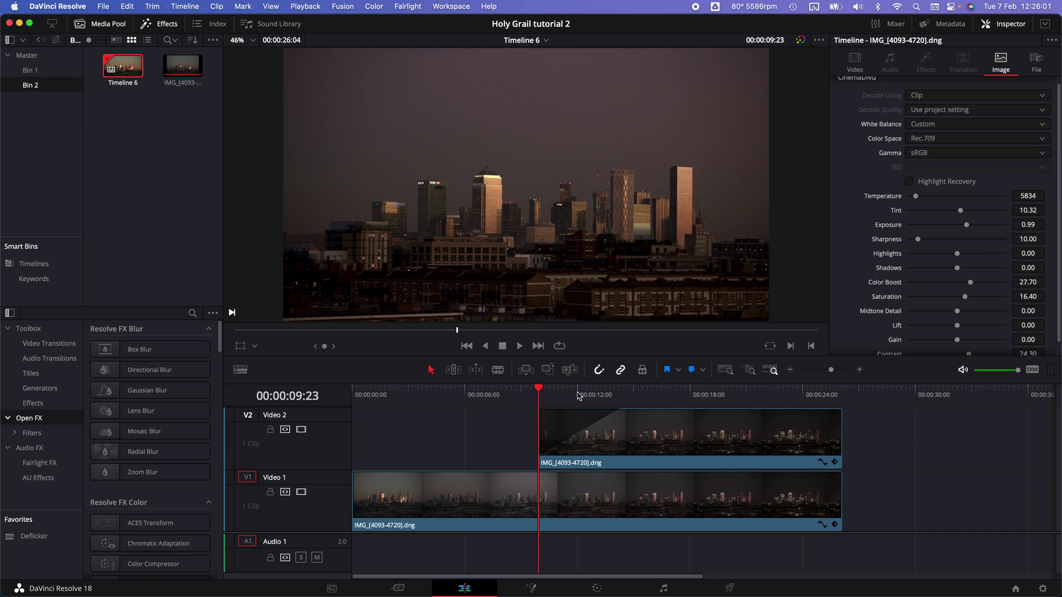
{"action": "left_click_drag", "start_coordinate": [578, 395], "coordinate": [621, 395]}
{"action": "left_click", "coordinate": [632, 423]}
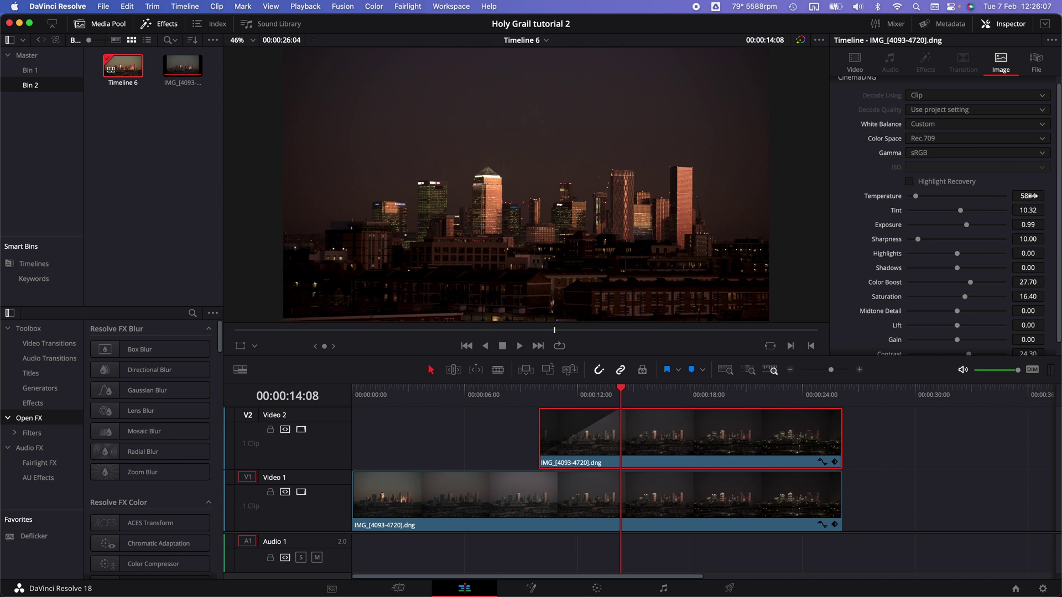
Cool the Video 2 copy to Temperature 3524 and raise its Exposure to 1.61
{"action": "left_click_drag", "start_coordinate": [1028, 196], "coordinate": [899, 203]}
{"action": "left_click_drag", "start_coordinate": [621, 394], "coordinate": [740, 392]}
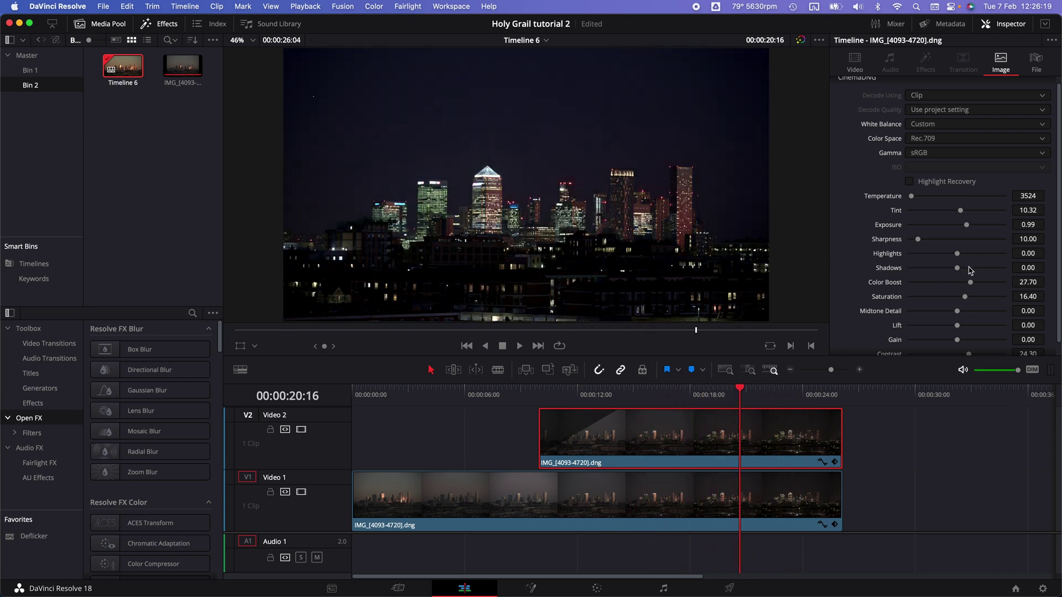
{"action": "left_click_drag", "start_coordinate": [966, 225], "coordinate": [949, 254]}
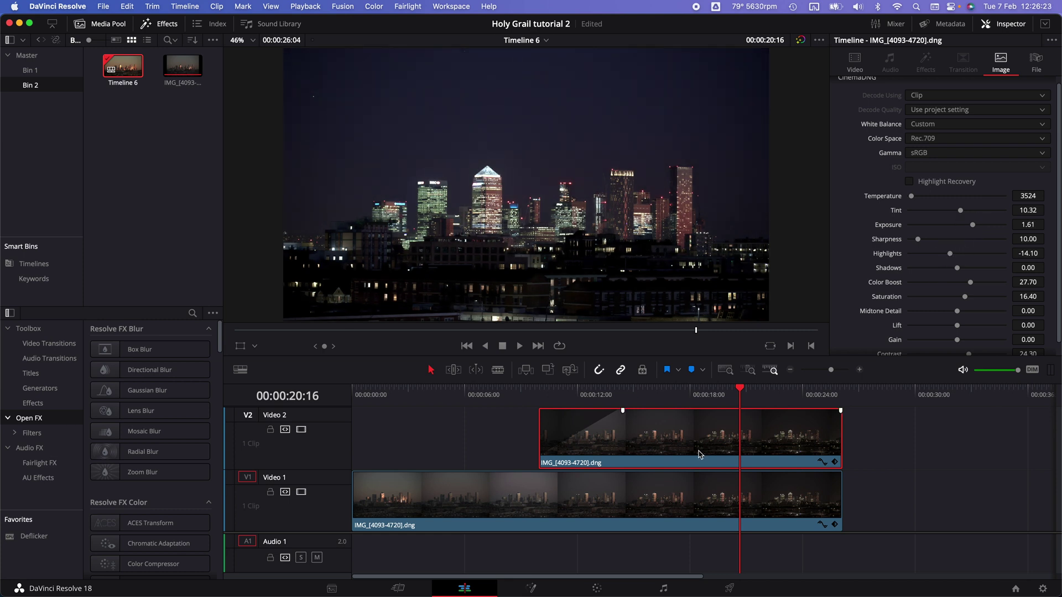
{"action": "left_click_drag", "start_coordinate": [744, 393], "coordinate": [592, 400]}
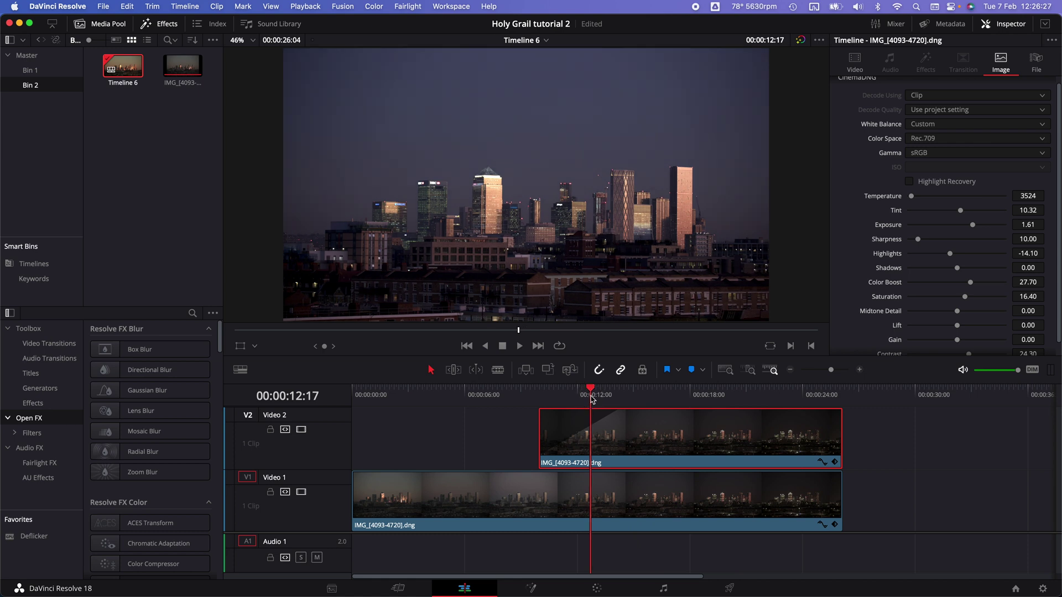
Select the Video 1 and Video 2 clips together and combine them into Compound Clip 1
{"action": "left_click", "coordinate": [502, 437]}
{"action": "left_click_drag", "start_coordinate": [503, 432], "coordinate": [584, 500]}
{"action": "right_click", "coordinate": [557, 494]}
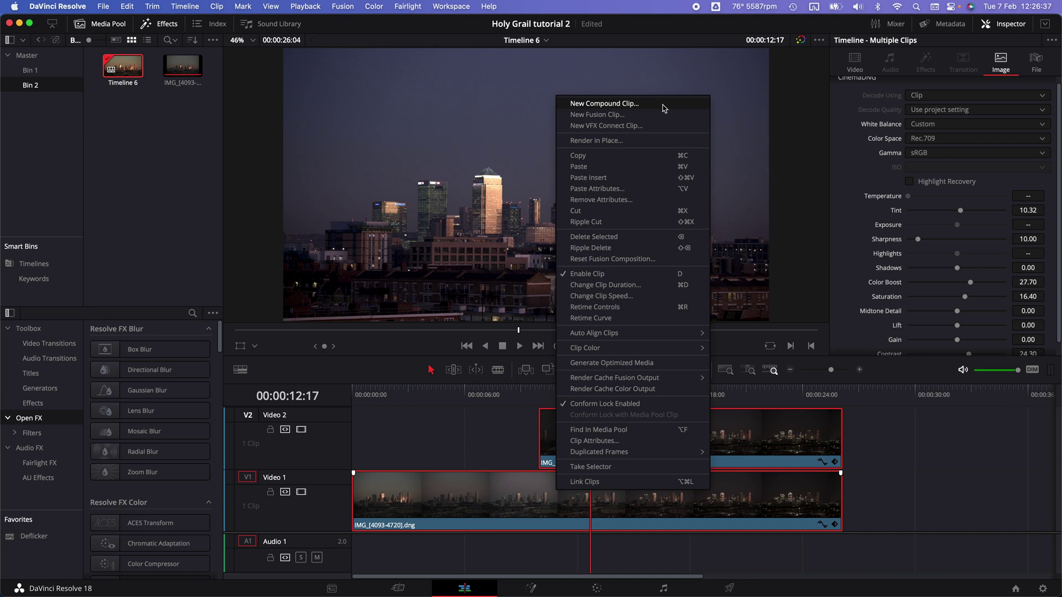
{"action": "left_click", "coordinate": [664, 109]}
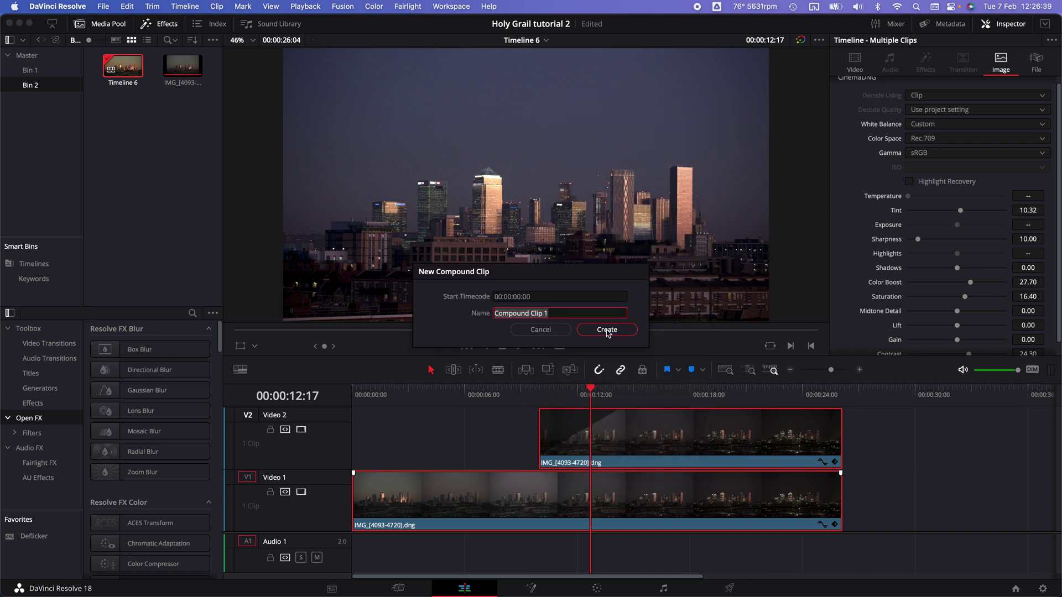
{"action": "left_click", "coordinate": [607, 330]}
{"action": "mouse_move", "coordinate": [525, 394]}
{"action": "left_mouse_down"}
{"action": "mouse_move", "coordinate": [434, 394]}
{"action": "mouse_move", "coordinate": [527, 397]}
{"action": "left_mouse_up"}
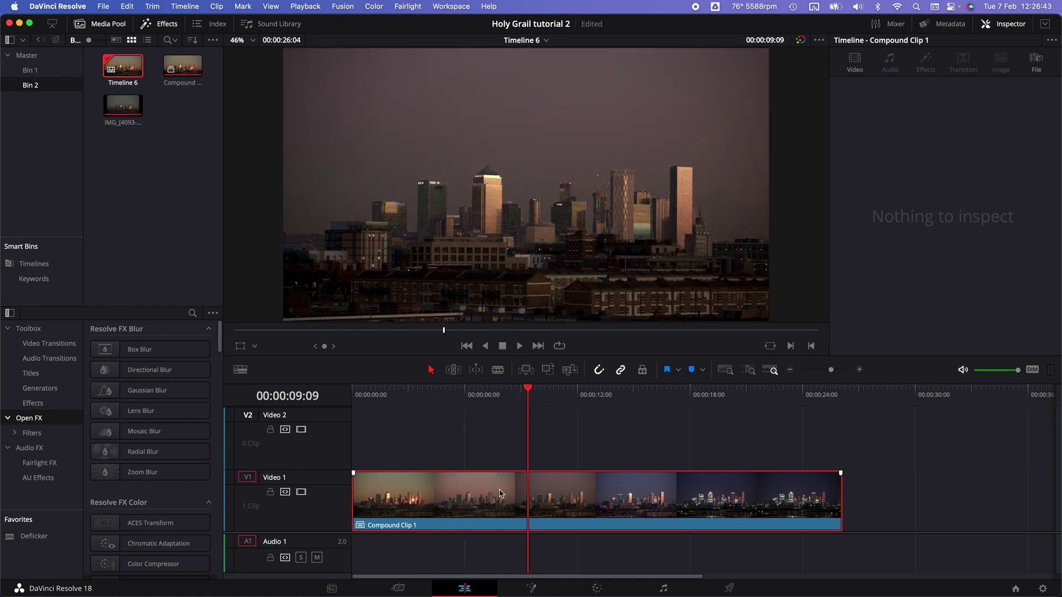
Drop Color Stabilizer from OpenFX onto node 01 and set Region Of Analysis to Entire Frame
{"action": "left_click", "coordinate": [599, 590]}
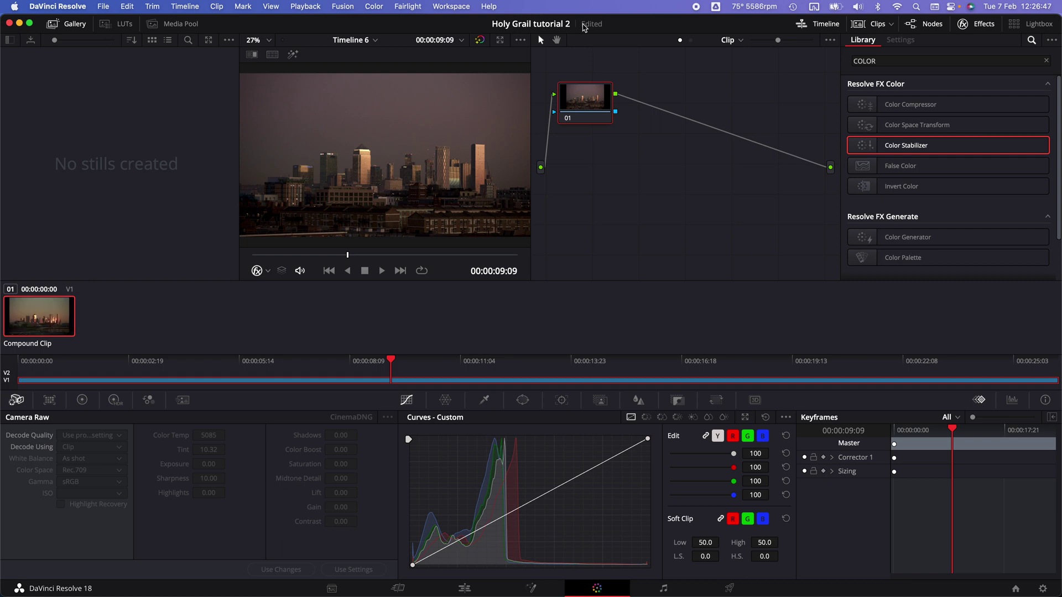
{"action": "left_click_drag", "start_coordinate": [588, 105], "coordinate": [624, 134]}
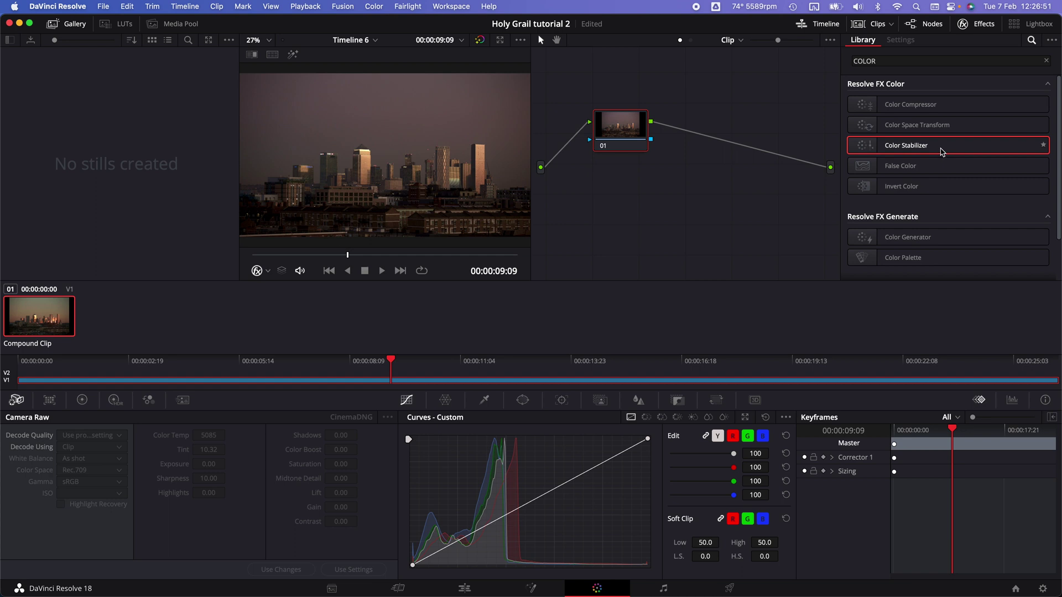
{"action": "left_click_drag", "start_coordinate": [865, 148], "coordinate": [632, 132]}
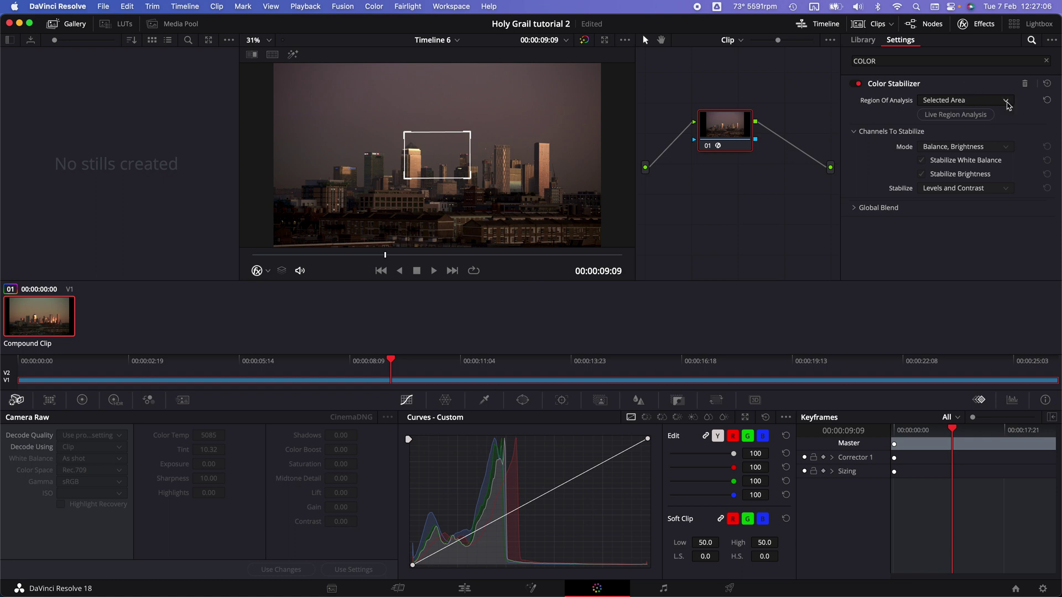
{"action": "left_click_drag", "start_coordinate": [458, 154], "coordinate": [467, 120]}
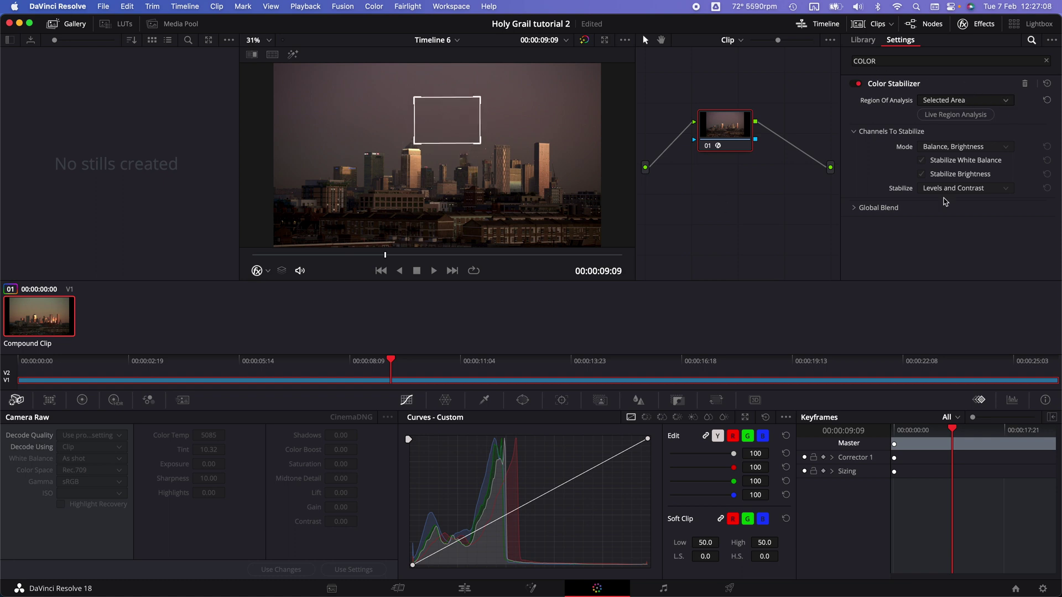
{"action": "left_click", "coordinate": [979, 100]}
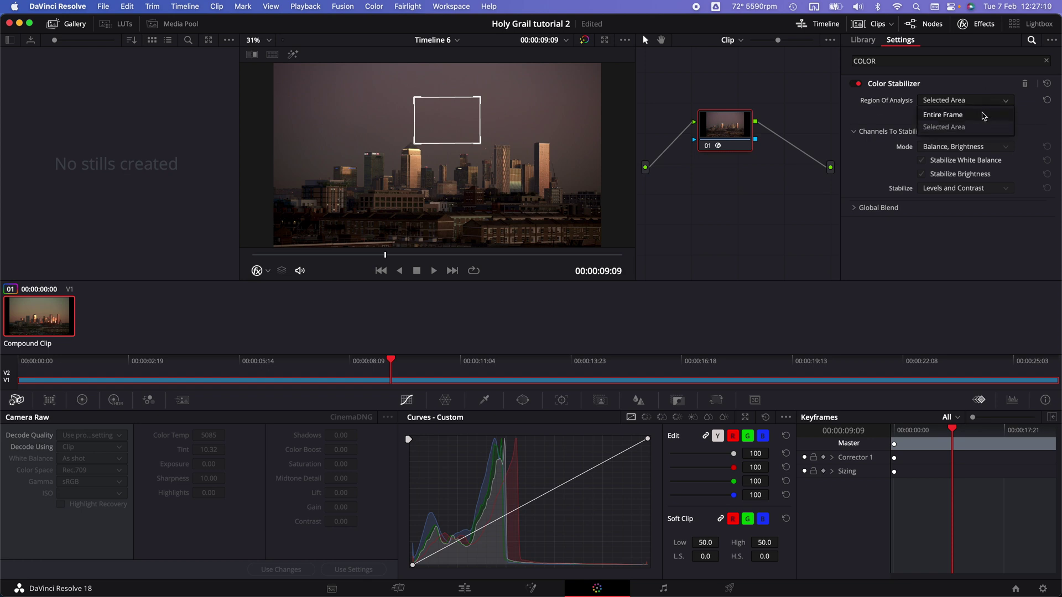
{"action": "left_click", "coordinate": [981, 113]}
{"action": "key", "text": "Home"}
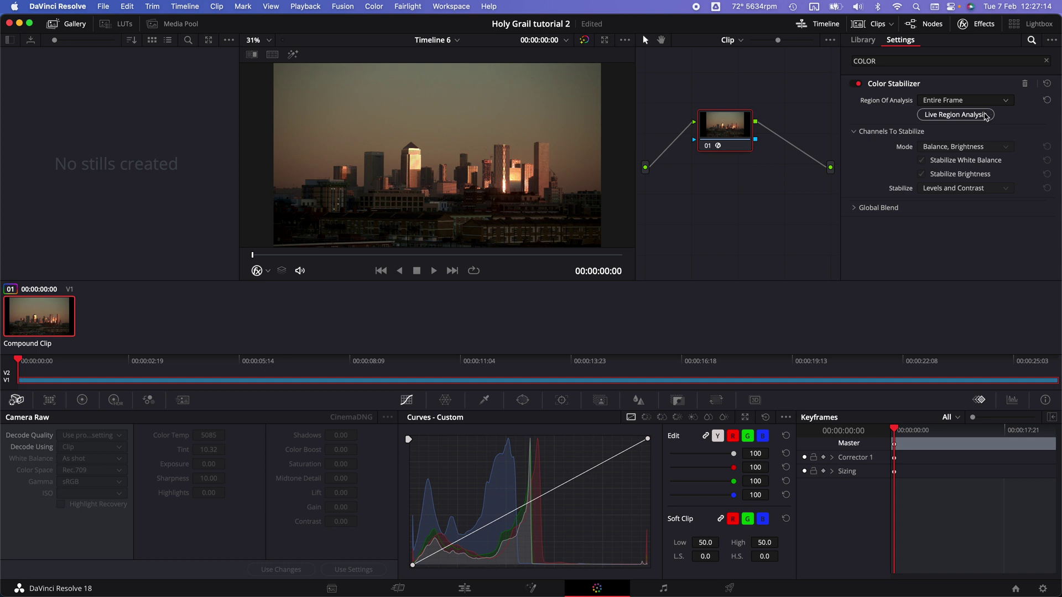
Run Live Region Analysis, stabilize brightness only with Levels and Contrast, and set Low Level to 0.000
{"action": "left_click", "coordinate": [988, 115]}
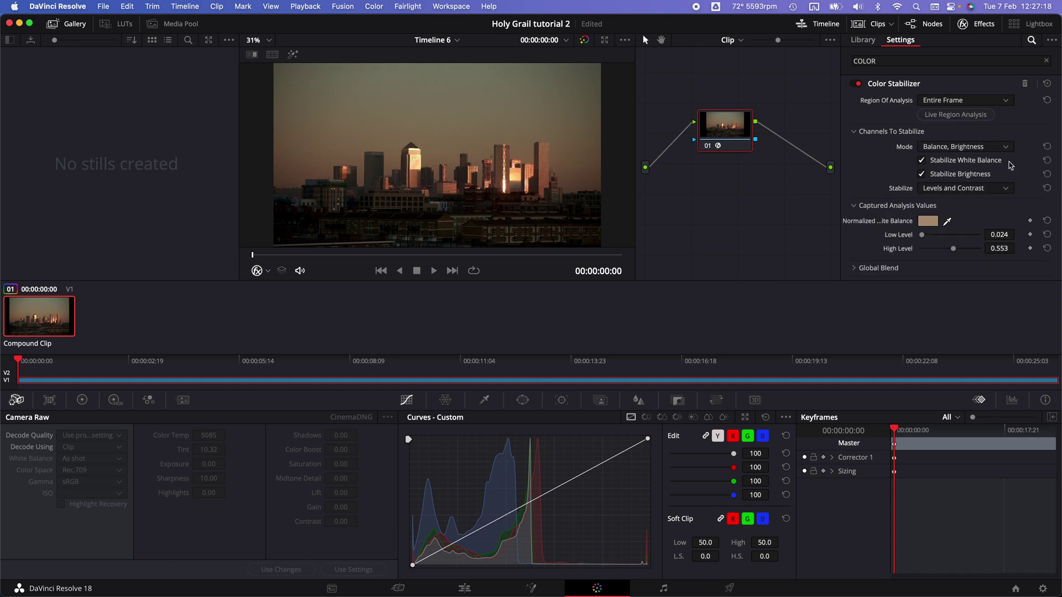
{"action": "left_click", "coordinate": [994, 148]}
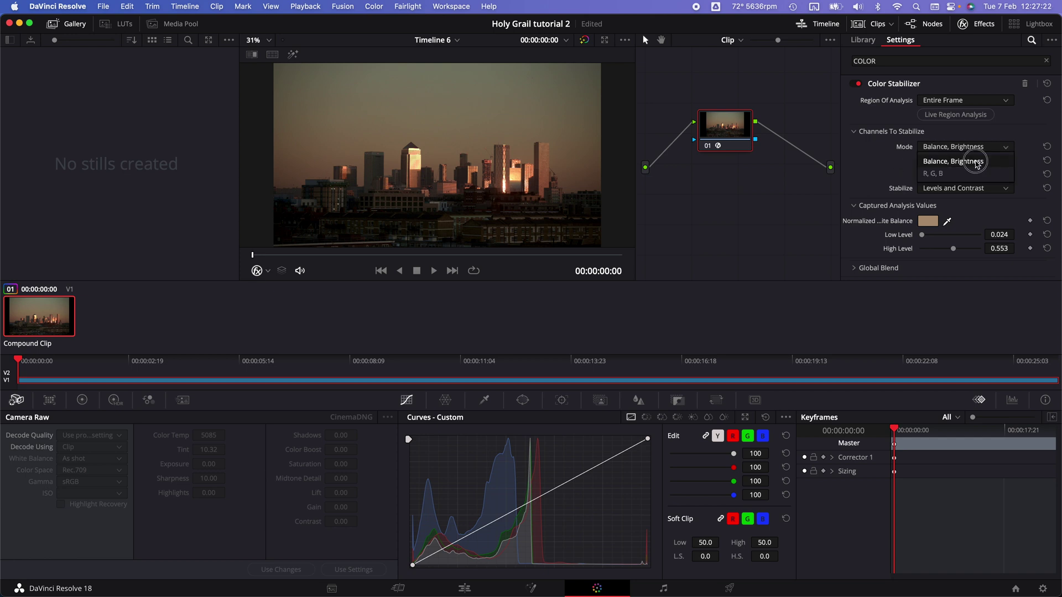
{"action": "left_click", "coordinate": [971, 161]}
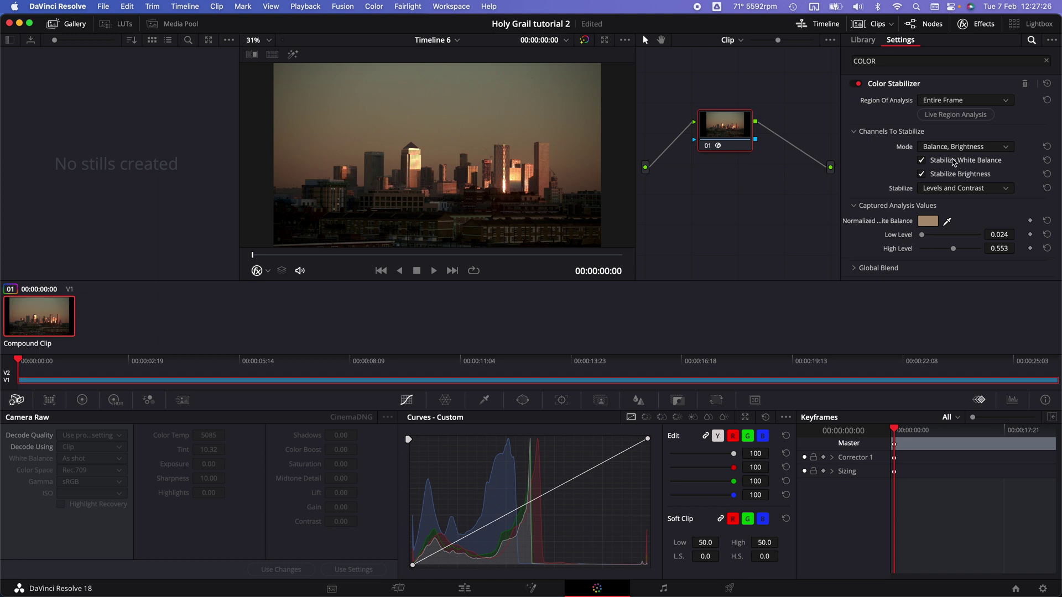
{"action": "left_click", "coordinate": [953, 161]}
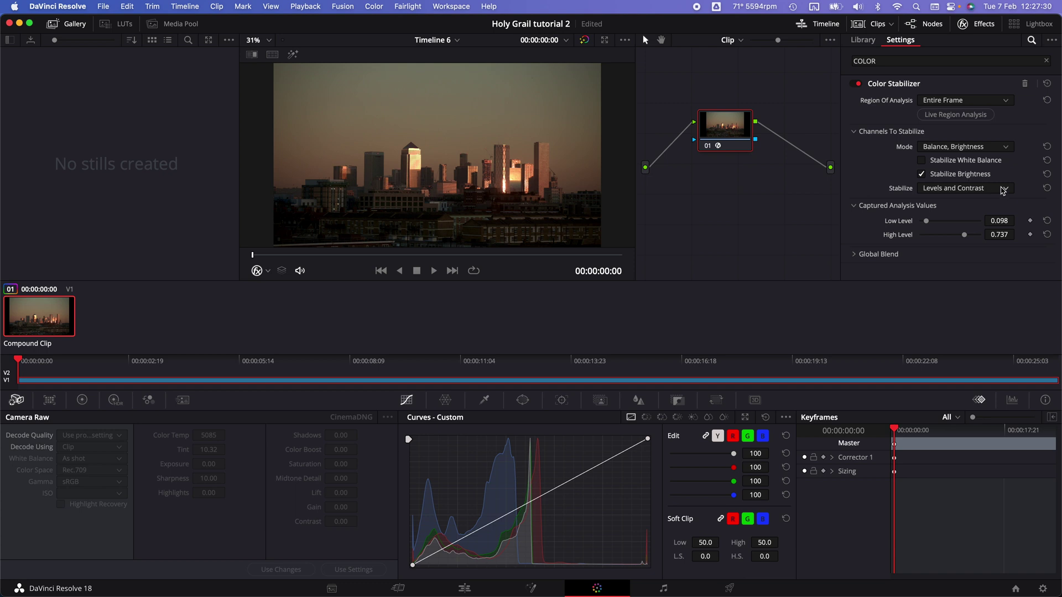
{"action": "left_click", "coordinate": [1005, 189]}
{"action": "left_click", "coordinate": [995, 204]}
{"action": "left_click_drag", "start_coordinate": [922, 222], "coordinate": [957, 245]}
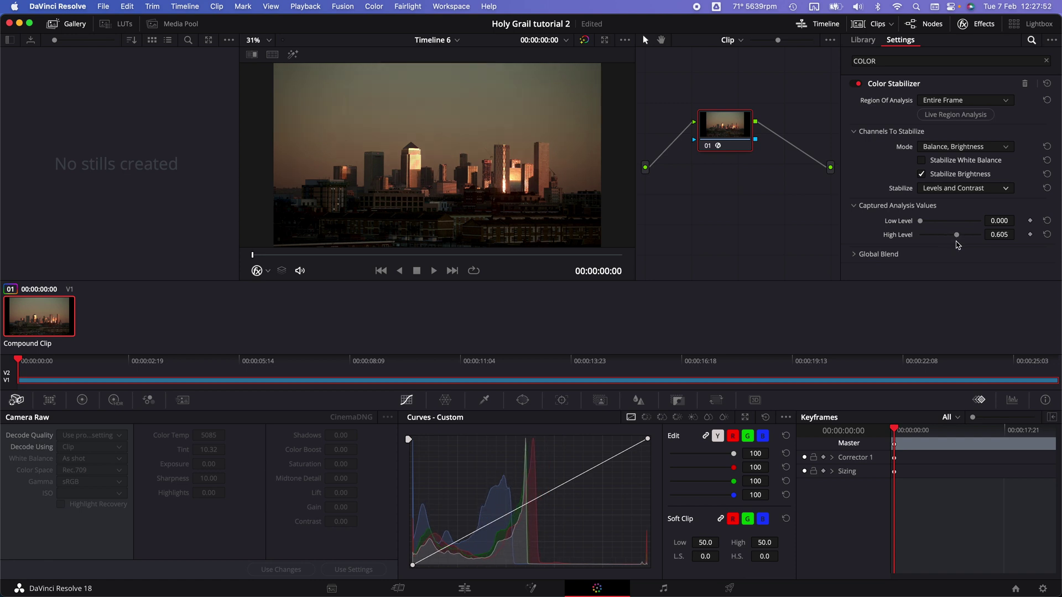
{"action": "left_click", "coordinate": [463, 590]}
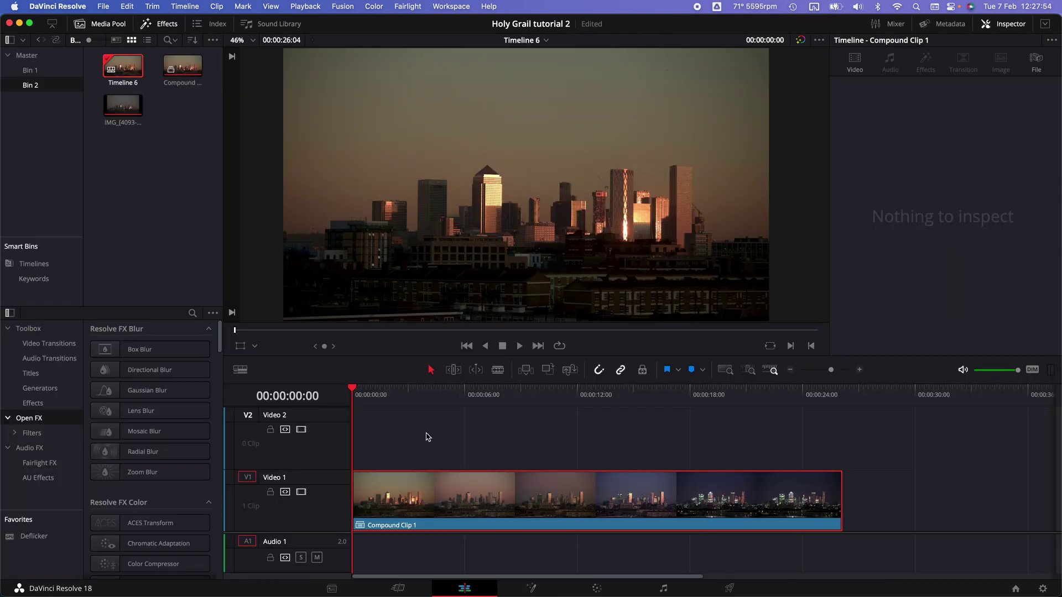
{"action": "left_click", "coordinate": [394, 392]}
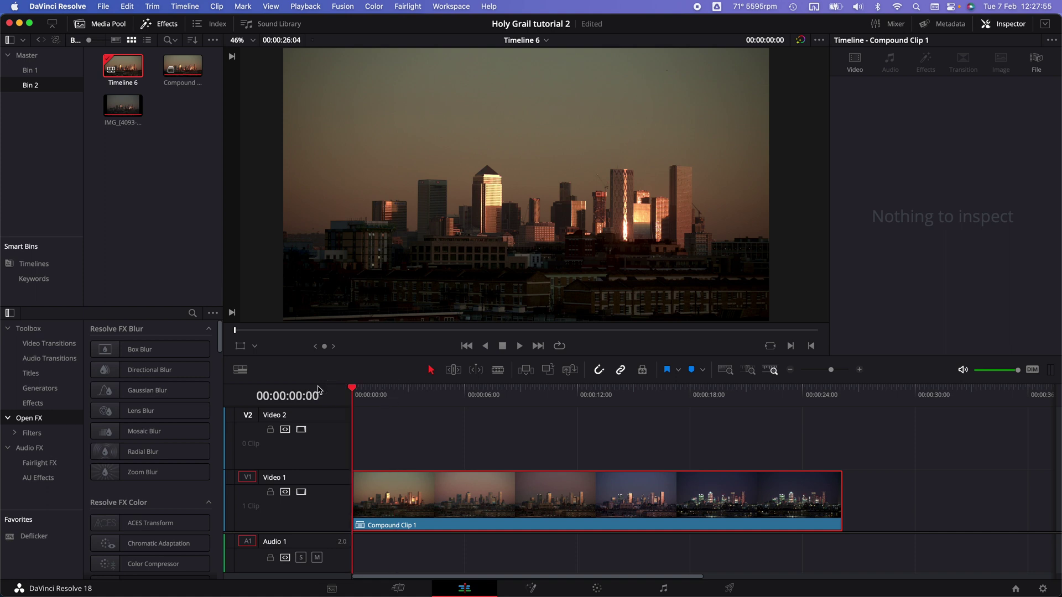
{"action": "left_click", "coordinate": [239, 330]}
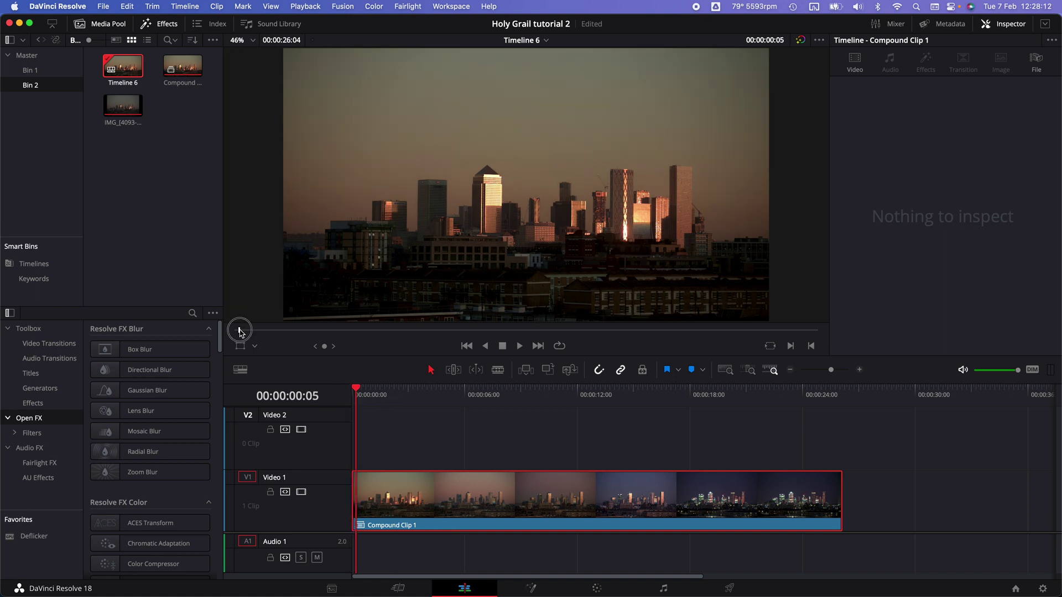
{"action": "left_click_drag", "start_coordinate": [239, 330], "coordinate": [368, 337]}
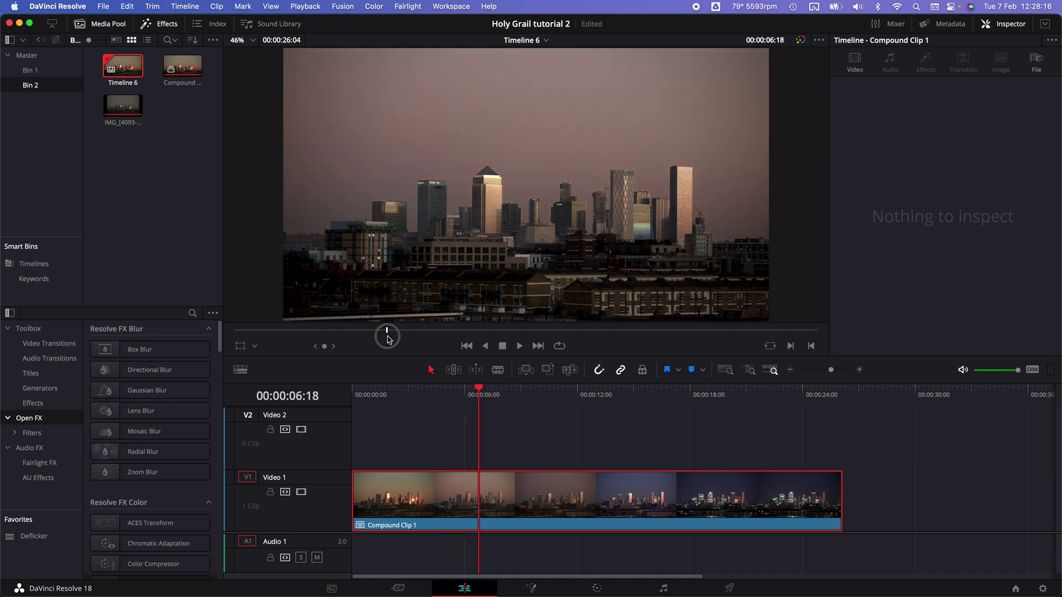
{"action": "left_click_drag", "start_coordinate": [388, 335], "coordinate": [553, 335]}
On the Color page, add a serial node 02 after node 01
{"action": "left_click", "coordinate": [607, 591]}
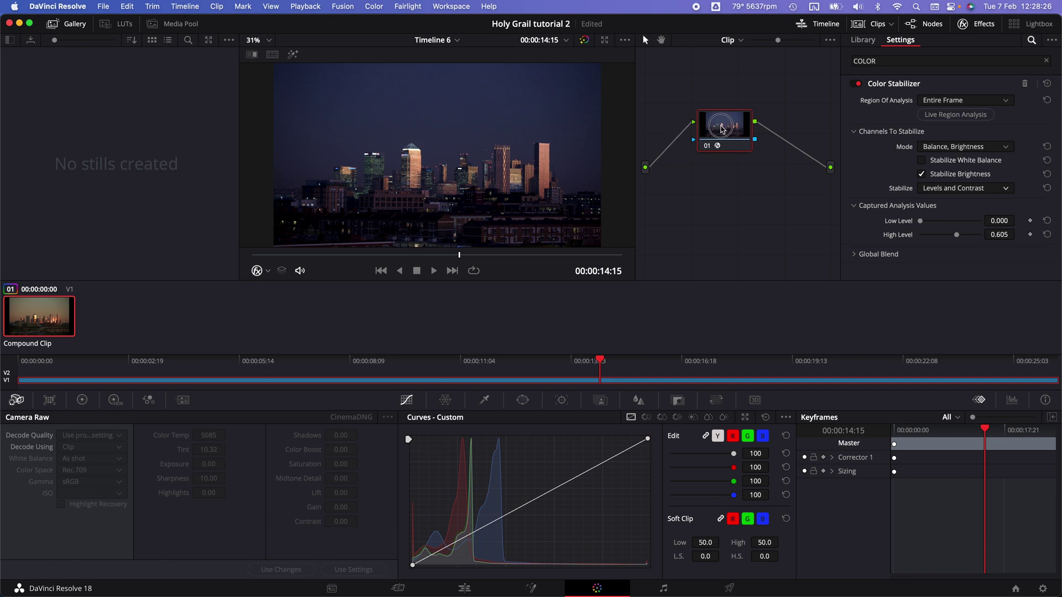
{"action": "left_click_drag", "start_coordinate": [716, 128], "coordinate": [686, 112]}
{"action": "right_click", "coordinate": [686, 112]}
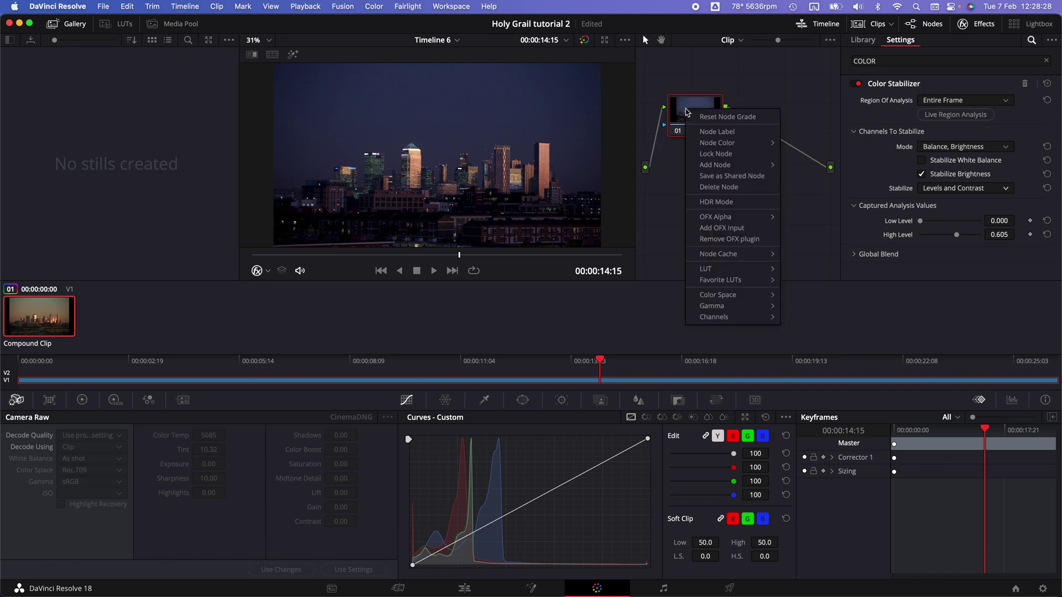
{"action": "mouse_move", "coordinate": [727, 166]}
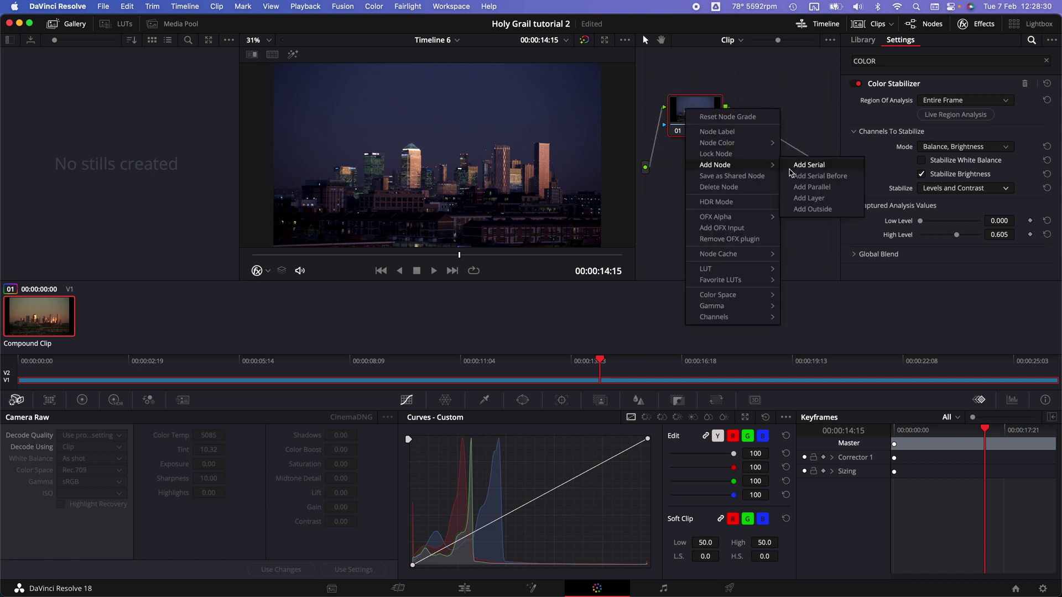
{"action": "left_click", "coordinate": [822, 165]}
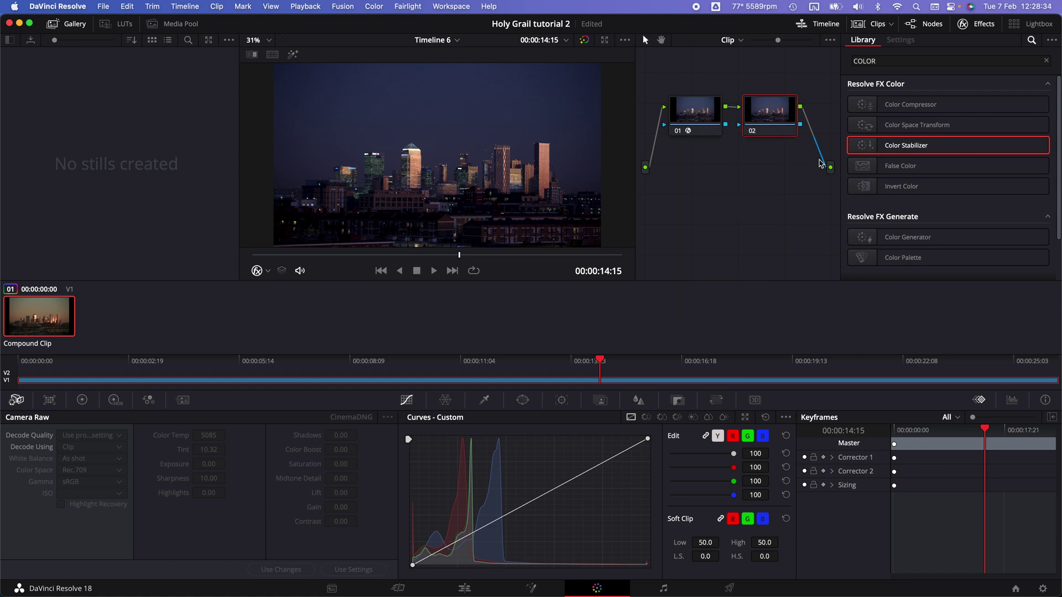
Apply the Deflicker effect from the Library to node 02, then go back to the Edit timeline
{"action": "left_click", "coordinate": [885, 59]}
{"action": "type", "text": "deflic"}
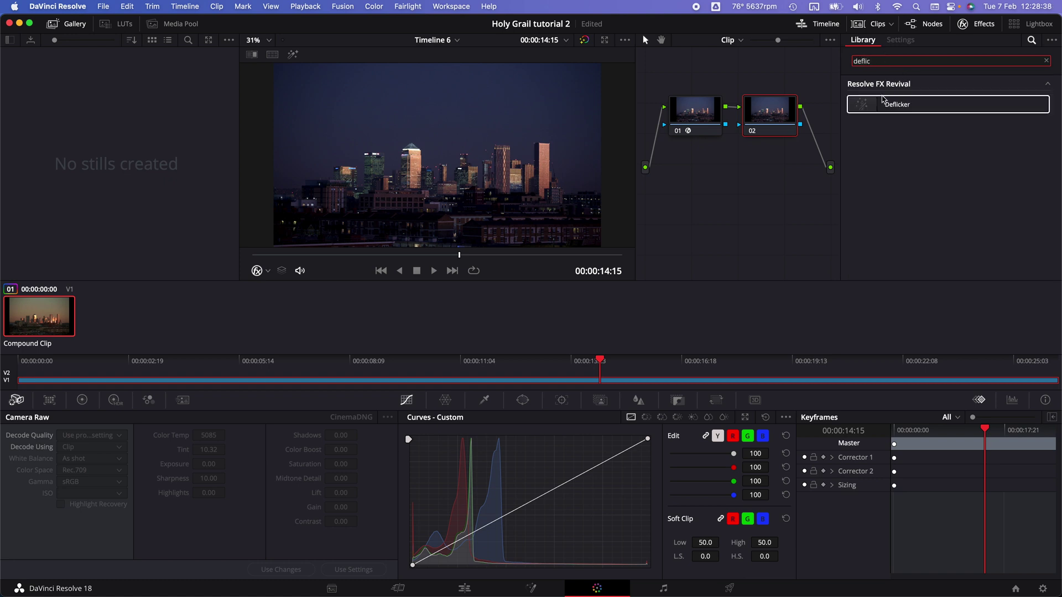
{"action": "left_click_drag", "start_coordinate": [861, 104], "coordinate": [776, 110]}
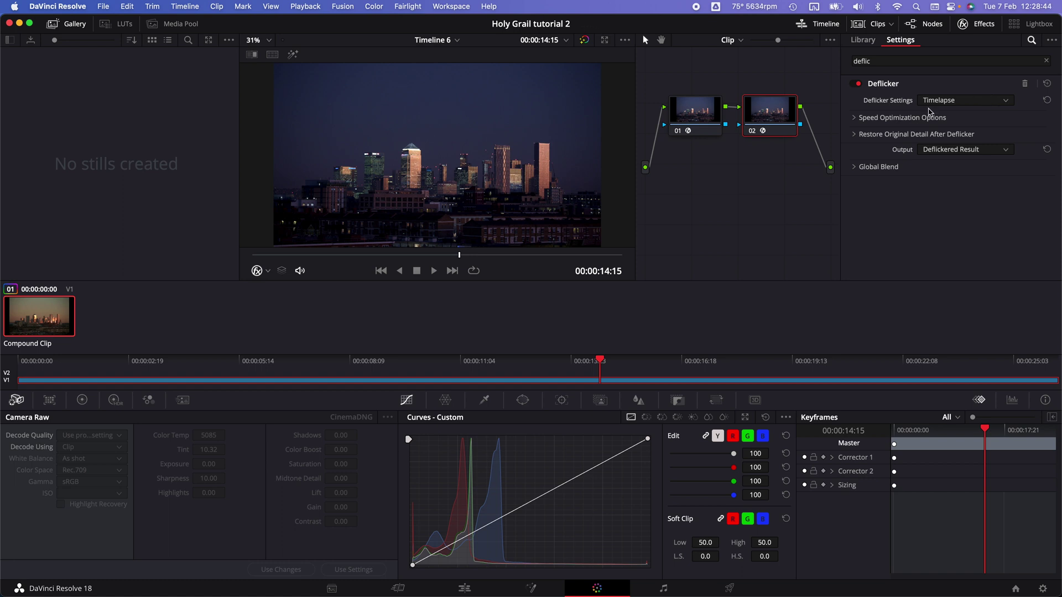
{"action": "left_click", "coordinate": [465, 587]}
{"action": "left_click_drag", "start_coordinate": [534, 394], "coordinate": [407, 404]}
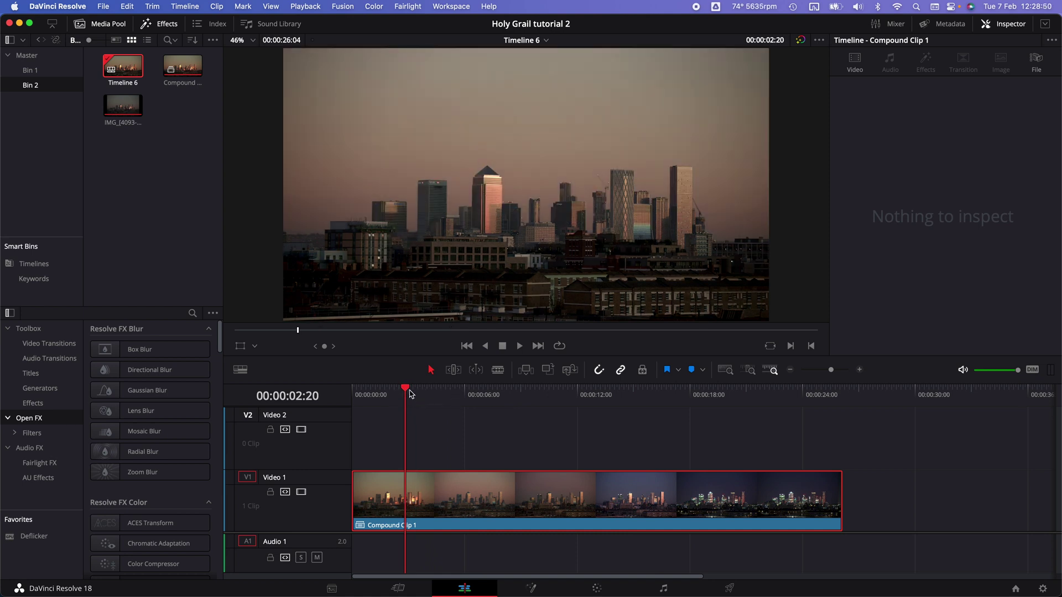
Pick the ProRes 422 HQ preset on the Deliver page and queue Timeline 6 as Job 6
{"action": "left_click_drag", "start_coordinate": [409, 394], "coordinate": [506, 400]}
{"action": "left_click", "coordinate": [730, 588]}
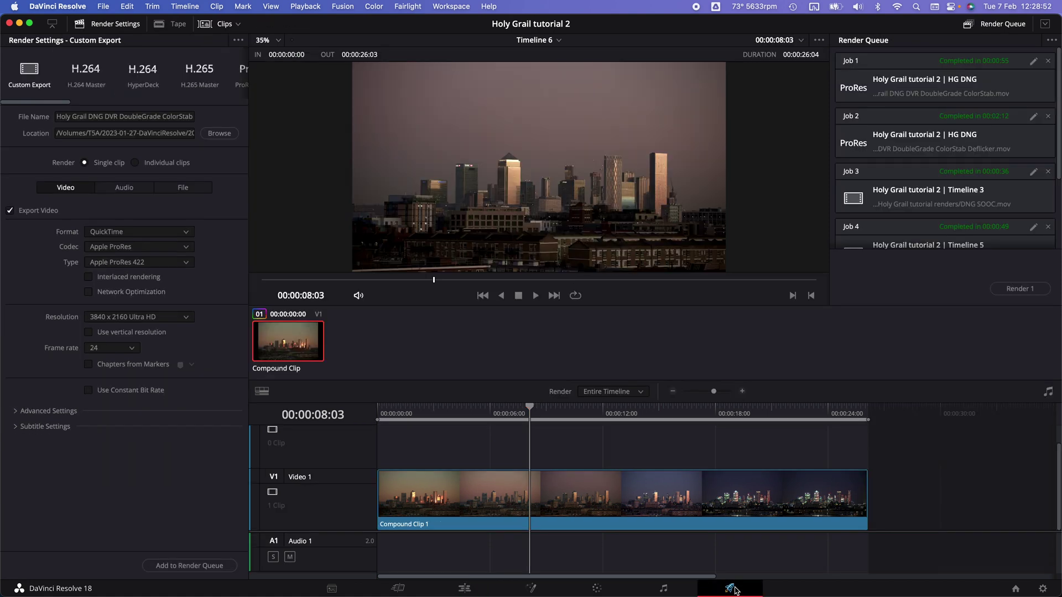
{"action": "left_click_drag", "start_coordinate": [523, 412], "coordinate": [390, 412]}
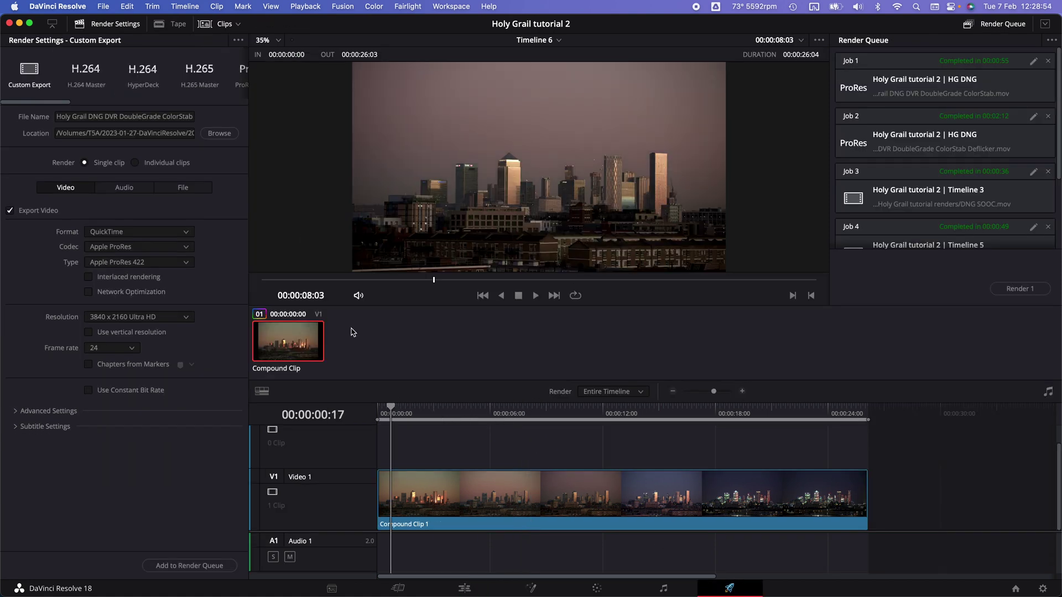
{"action": "left_click_drag", "start_coordinate": [40, 103], "coordinate": [90, 103]}
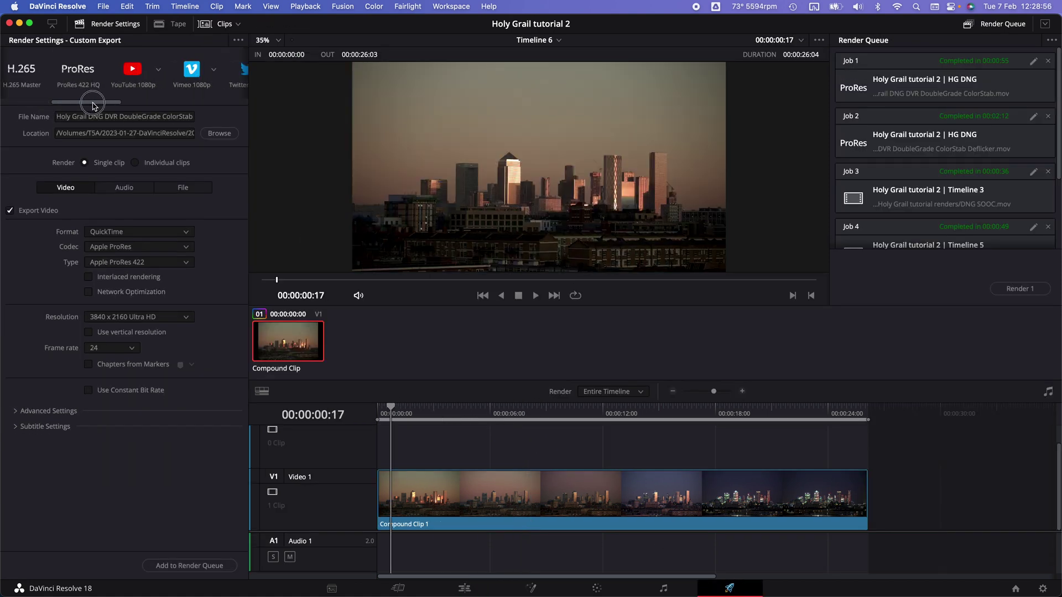
{"action": "left_click", "coordinate": [89, 80]}
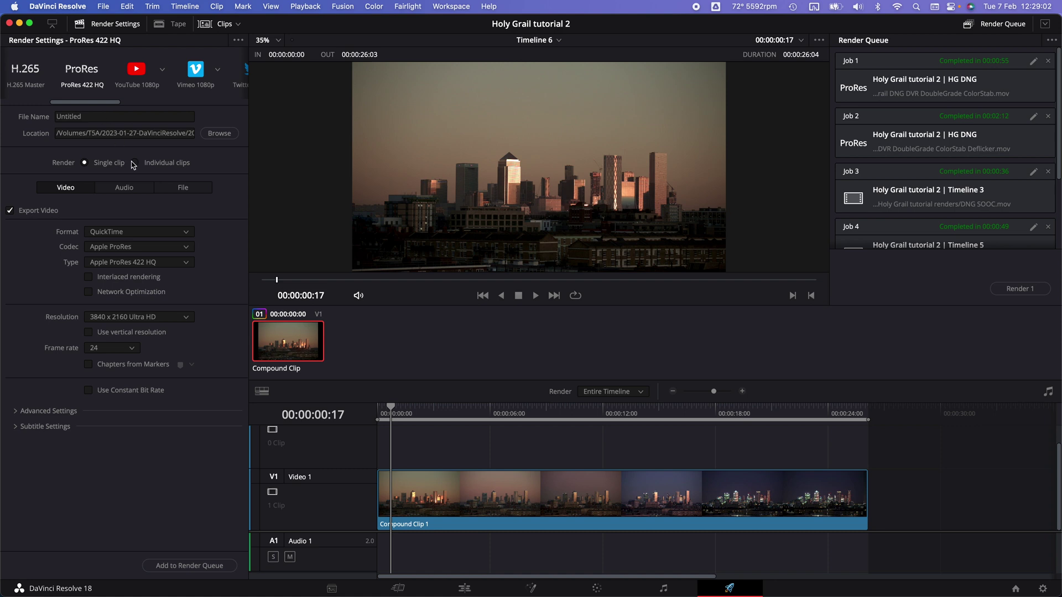
{"action": "left_click", "coordinate": [215, 565]}
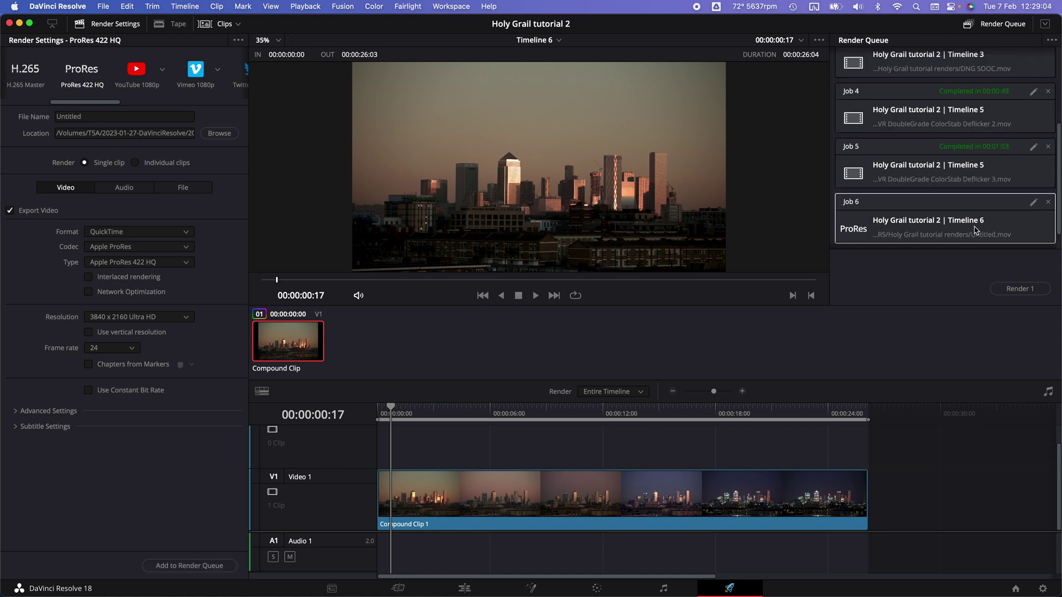